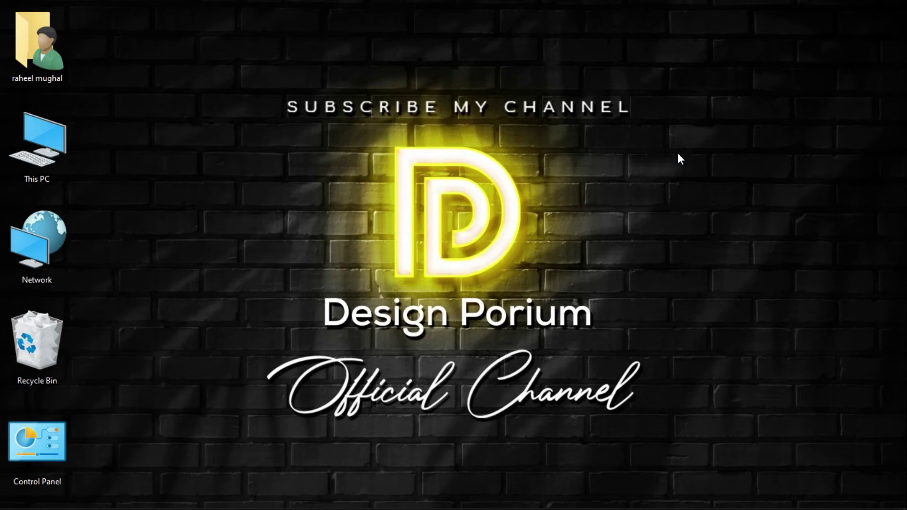
Open the yoga photo Mask Cutting.jpg in Photoshop from the desktop.
{"action": "scroll", "coordinate": [556, 157], "scroll_direction": "down", "scroll_amount": 1}
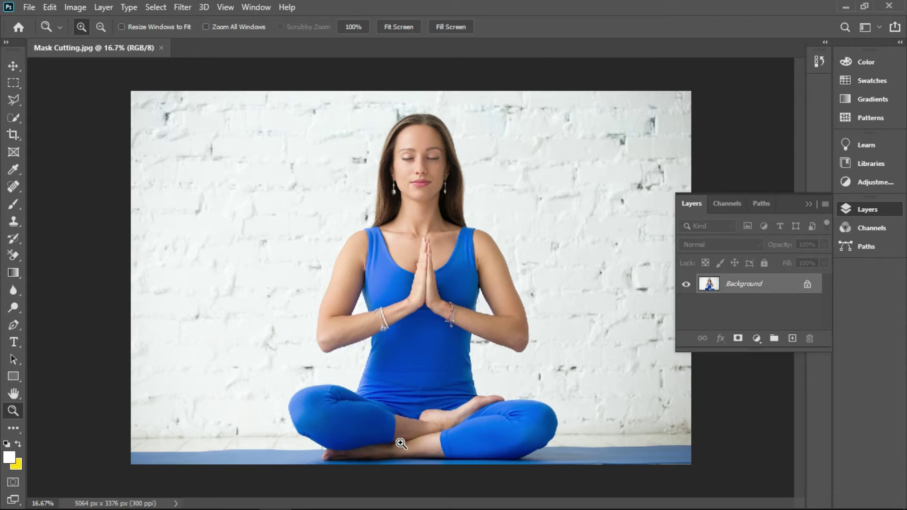
Duplicate the Background layer by dragging it onto the New Layer button.
{"action": "left_click", "coordinate": [783, 285]}
{"action": "left_click_drag", "start_coordinate": [781, 285], "coordinate": [780, 283]}
{"action": "key", "text": "ctrl+j"}
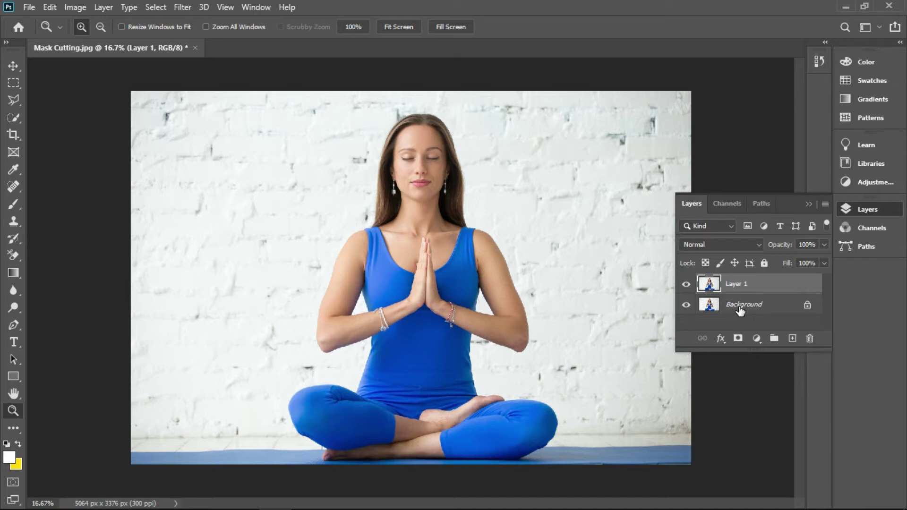
{"action": "key", "text": "ctrl+z"}
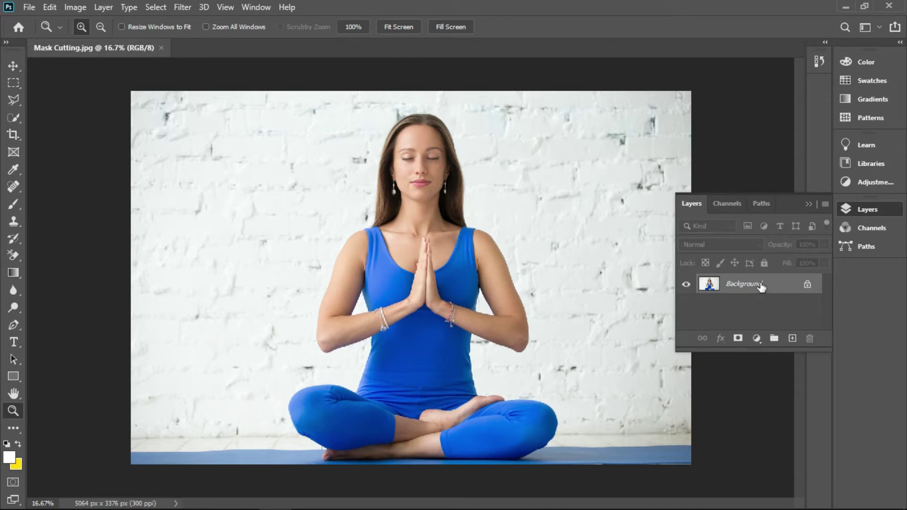
{"action": "left_click_drag", "start_coordinate": [761, 285], "coordinate": [791, 337]}
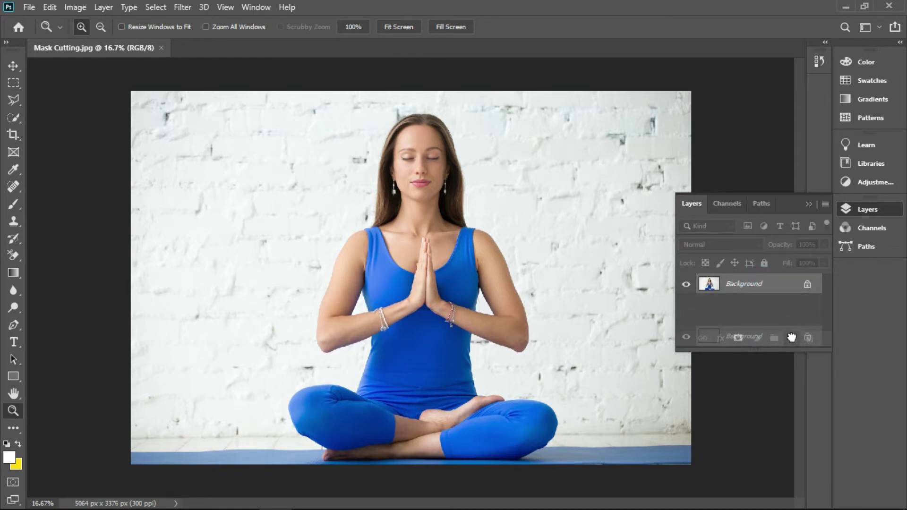
{"action": "left_click_drag", "start_coordinate": [791, 337], "coordinate": [791, 338]}
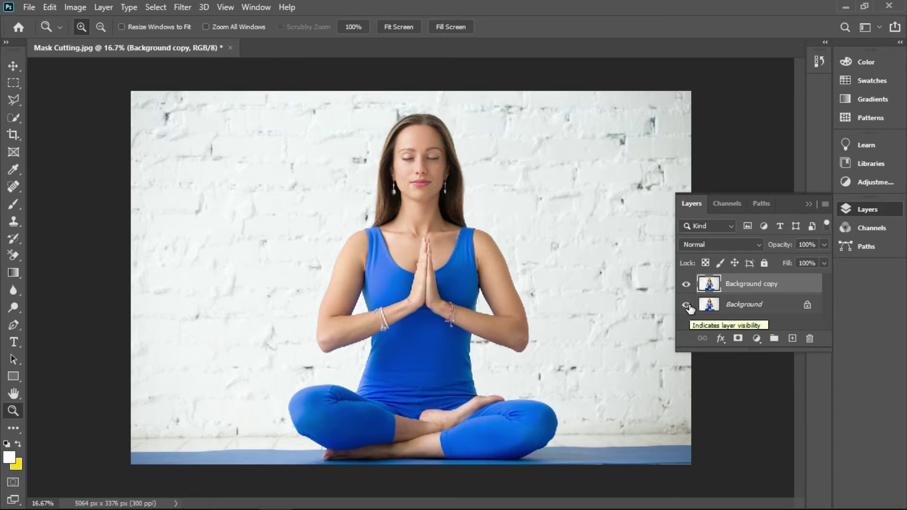
Hide the original Background layer and rename the copy 'Cutting'.
{"action": "left_click", "coordinate": [686, 304]}
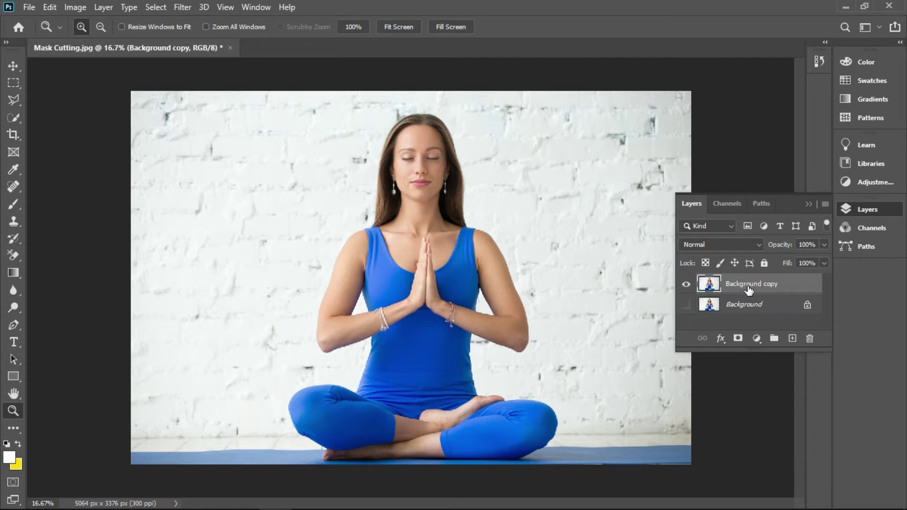
{"action": "double_click", "coordinate": [771, 285]}
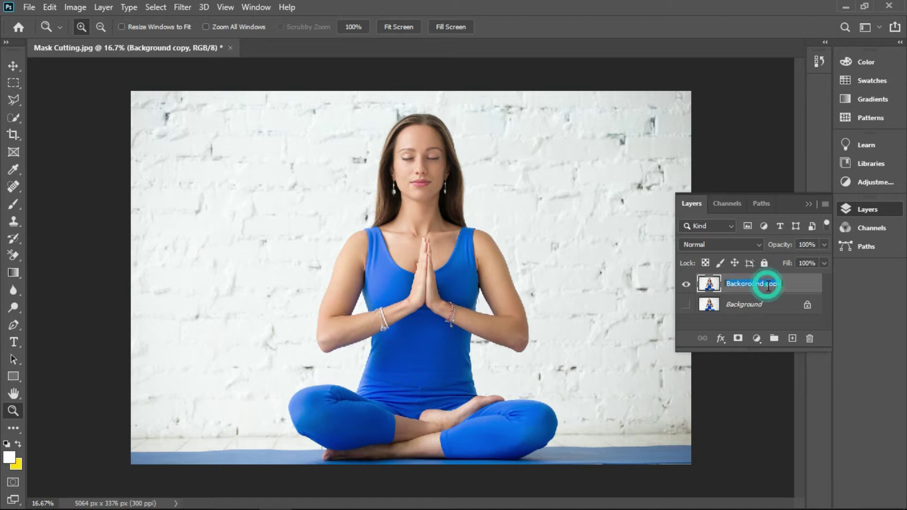
{"action": "type", "text": "Cut"}
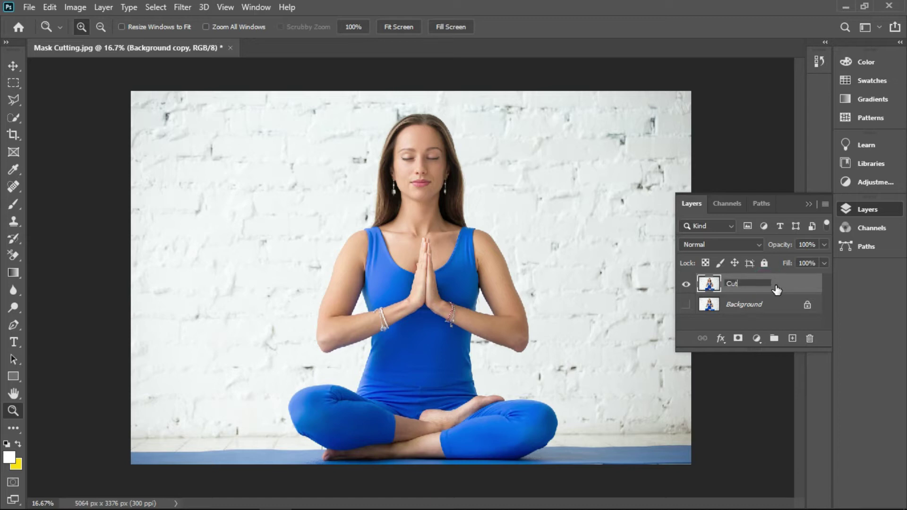
{"action": "type", "text": "ting"}
{"action": "key", "text": "Return"}
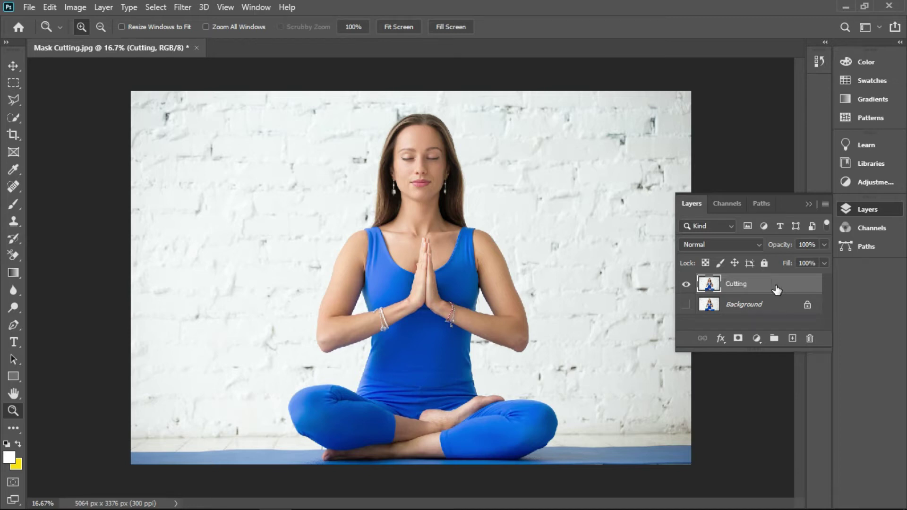
{"action": "left_click", "coordinate": [745, 308]}
{"action": "left_click", "coordinate": [752, 284]}
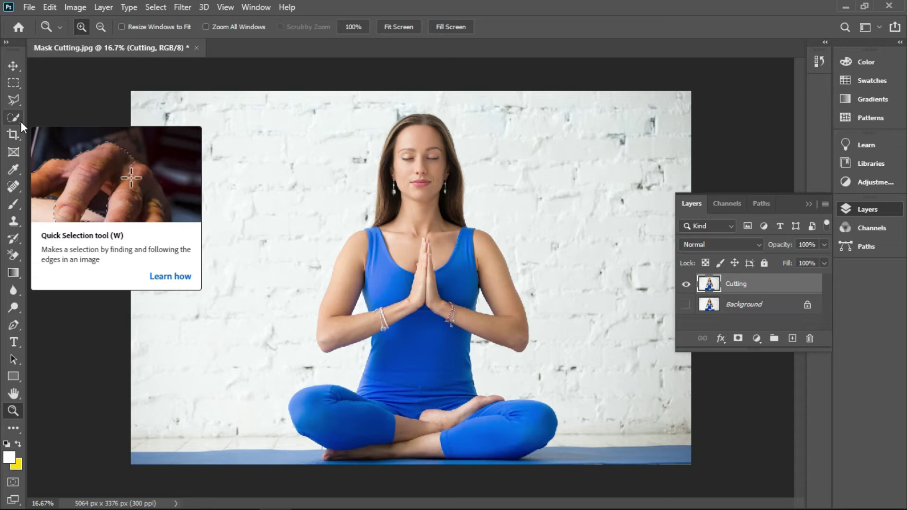
Switch to the Quick Selection Tool with Add to selection mode.
{"action": "left_click", "coordinate": [21, 120]}
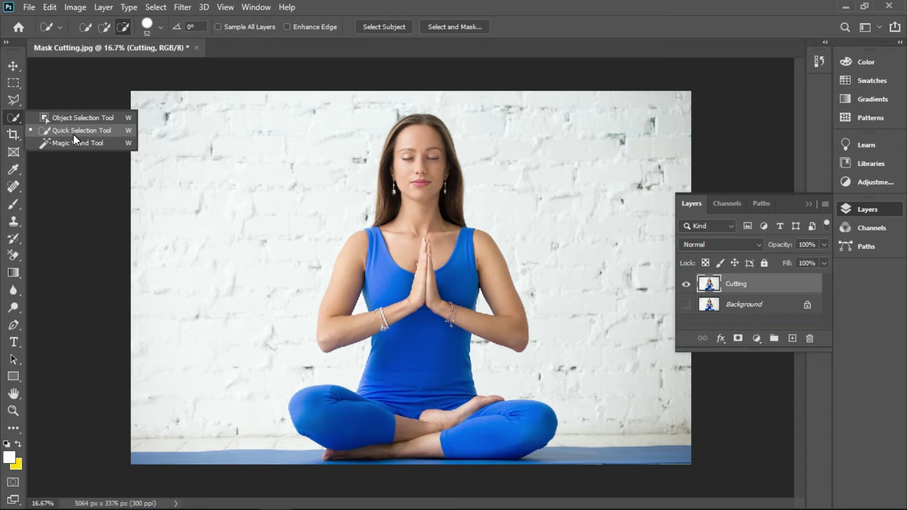
{"action": "left_click", "coordinate": [73, 133]}
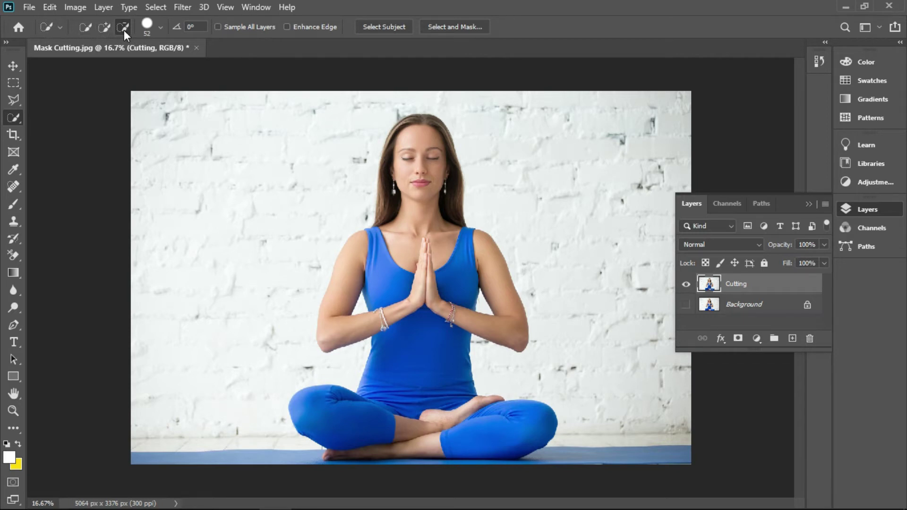
{"action": "left_click", "coordinate": [85, 29]}
{"action": "left_click", "coordinate": [103, 27]}
Set the Quick Selection brush to 100 px and start selecting her forehead.
{"action": "left_click", "coordinate": [160, 27]}
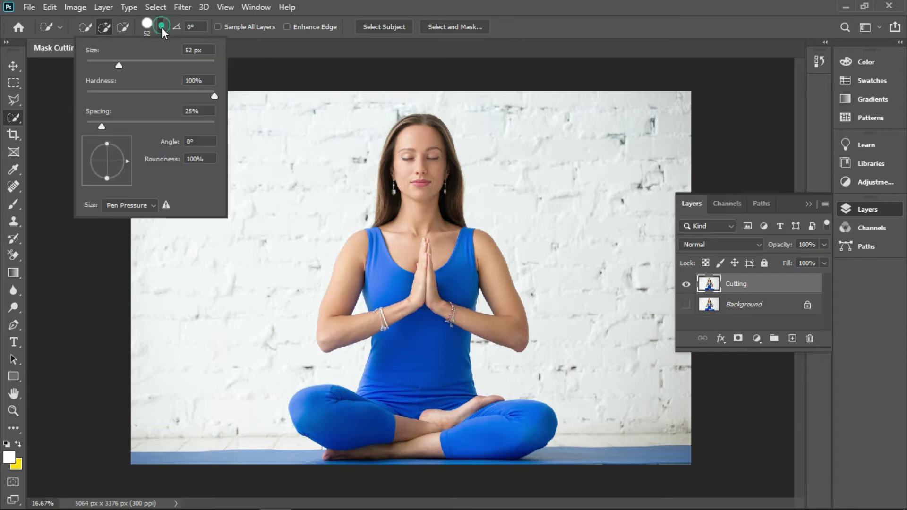
{"action": "left_click_drag", "start_coordinate": [118, 64], "coordinate": [151, 64]}
{"action": "left_click_drag", "start_coordinate": [147, 67], "coordinate": [150, 65]}
{"action": "type", "text": "100"}
{"action": "key", "text": "Return"}
{"action": "left_click_drag", "start_coordinate": [412, 147], "coordinate": [432, 178]}
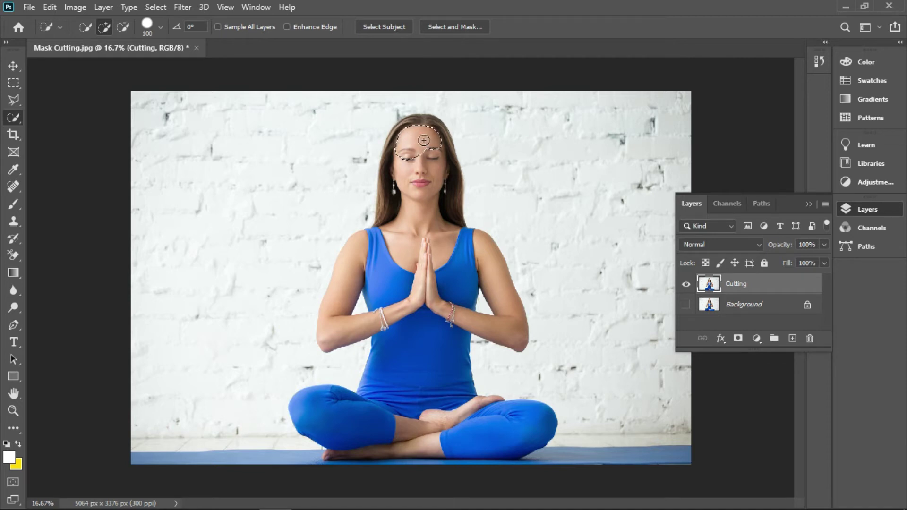
Extend the selection over her hair, top, crossed legs, chest and left arm.
{"action": "mouse_move", "coordinate": [419, 142]}
{"action": "left_mouse_down"}
{"action": "mouse_move", "coordinate": [422, 161]}
{"action": "mouse_move", "coordinate": [401, 189]}
{"action": "left_mouse_up"}
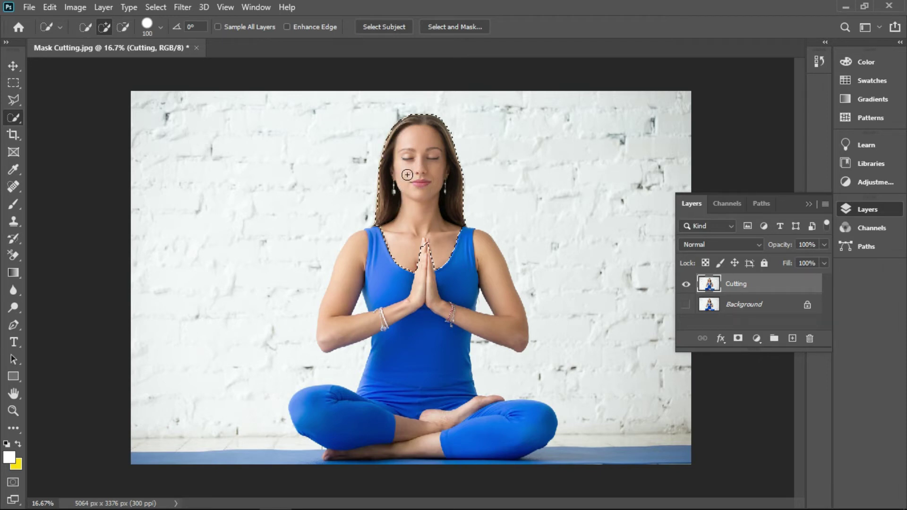
{"action": "left_click_drag", "start_coordinate": [403, 230], "coordinate": [421, 345]}
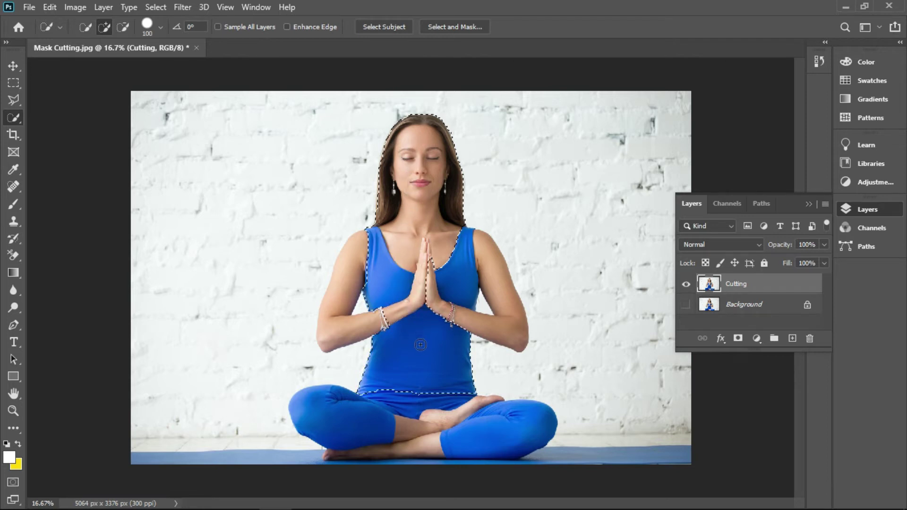
{"action": "left_click_drag", "start_coordinate": [391, 441], "coordinate": [473, 437]}
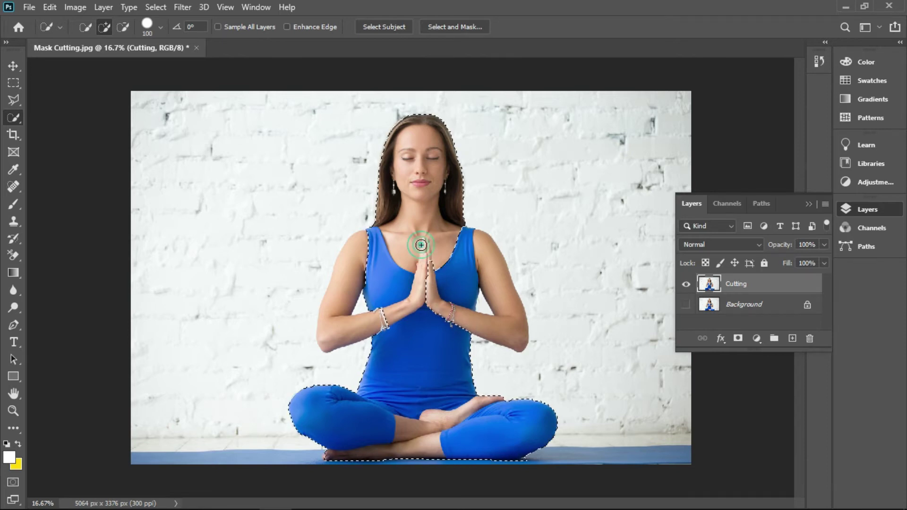
{"action": "mouse_move", "coordinate": [420, 245]}
{"action": "left_mouse_down"}
{"action": "mouse_move", "coordinate": [448, 283]}
{"action": "mouse_move", "coordinate": [449, 312]}
{"action": "mouse_move", "coordinate": [474, 322]}
{"action": "left_mouse_up"}
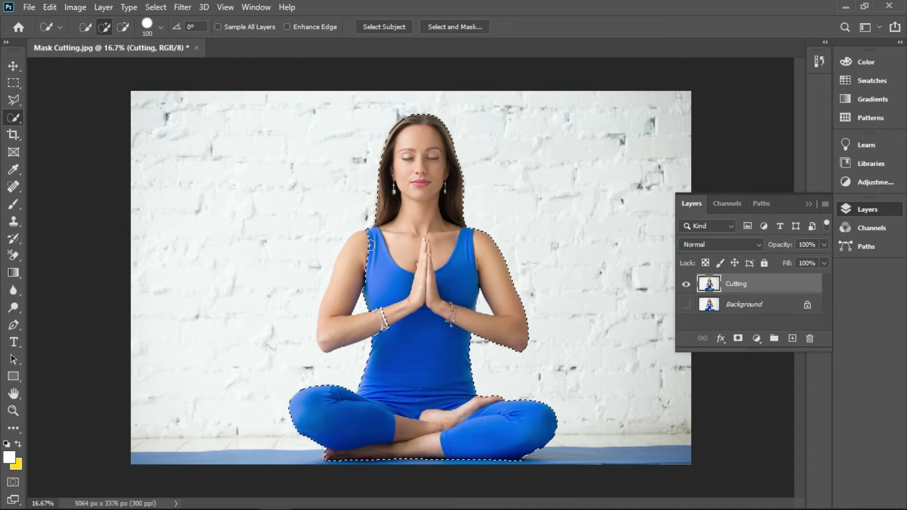
{"action": "left_click_drag", "start_coordinate": [350, 259], "coordinate": [348, 285]}
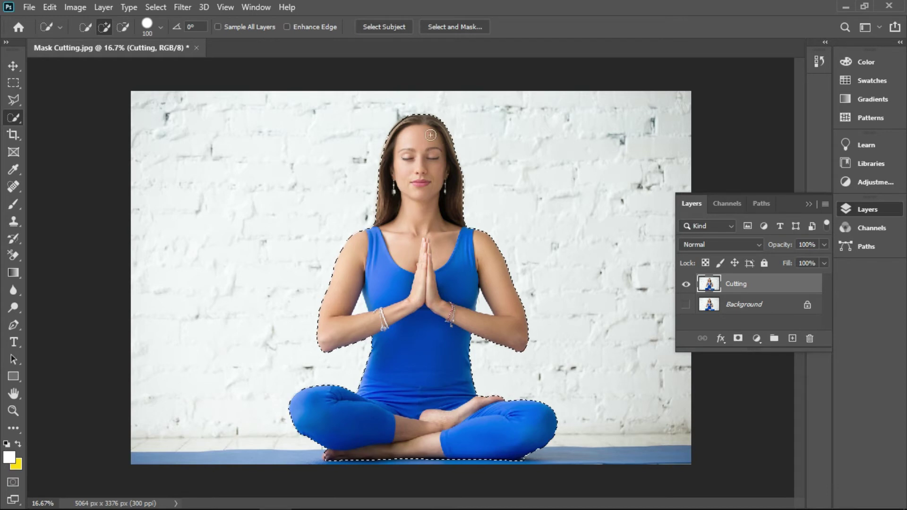
{"action": "key", "text": "z"}
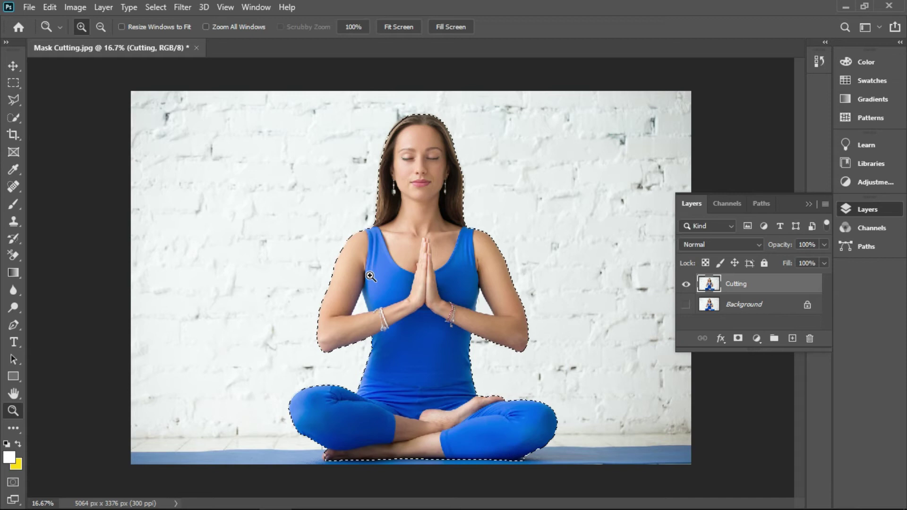
Zoom in on the area around her left arm and waist.
{"action": "left_click", "coordinate": [16, 410]}
{"action": "left_click", "coordinate": [299, 257]}
{"action": "left_click_drag", "start_coordinate": [299, 257], "coordinate": [348, 326]}
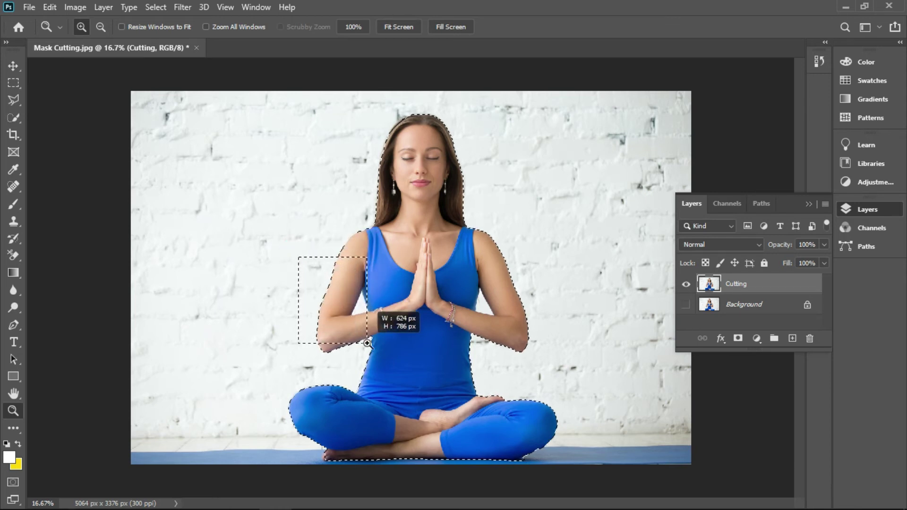
{"action": "left_click_drag", "start_coordinate": [349, 326], "coordinate": [423, 371]}
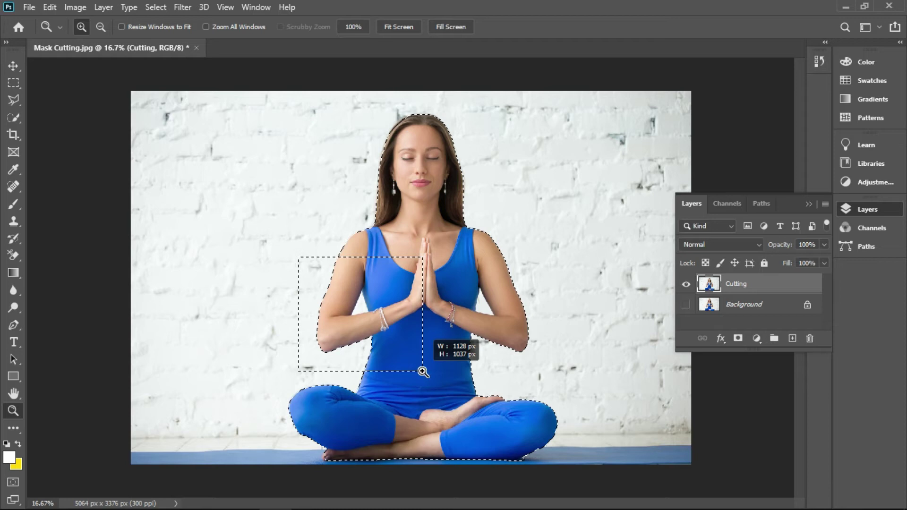
{"action": "left_click_drag", "start_coordinate": [423, 371], "coordinate": [423, 371]}
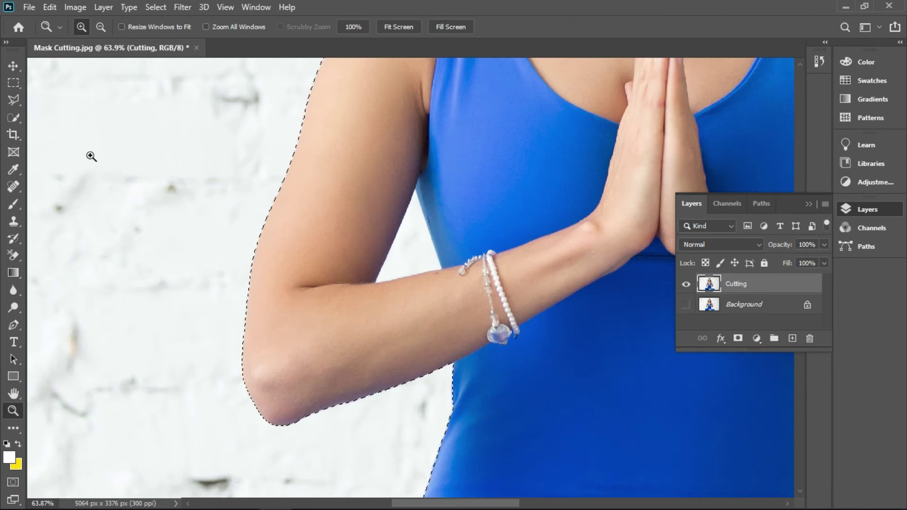
{"action": "left_click", "coordinate": [13, 117]}
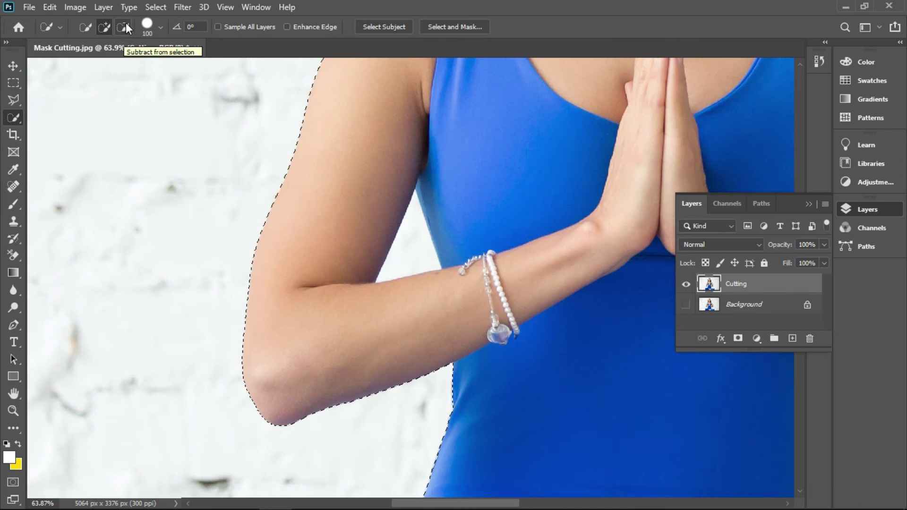
Subtract the wall gap between arm and torso with a brush of about 45 px.
{"action": "left_click", "coordinate": [125, 26]}
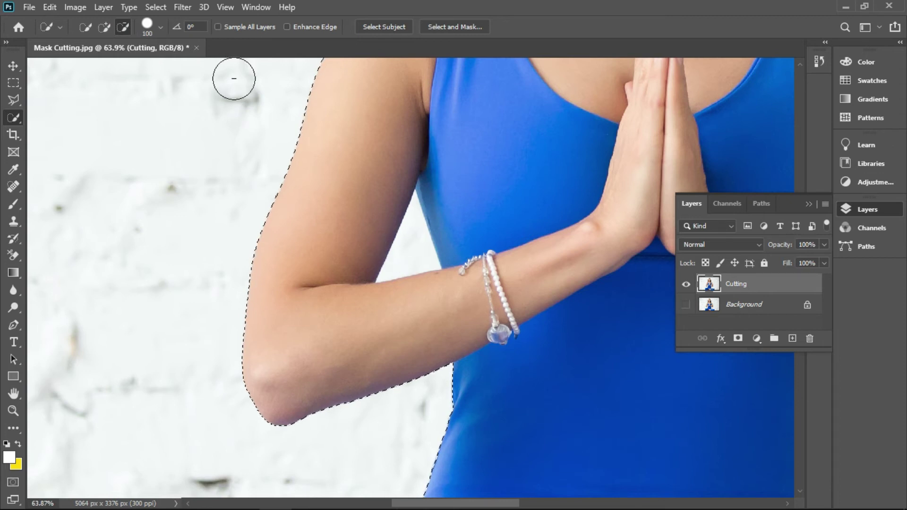
{"action": "left_click", "coordinate": [160, 27]}
{"action": "left_click_drag", "start_coordinate": [150, 64], "coordinate": [115, 67]}
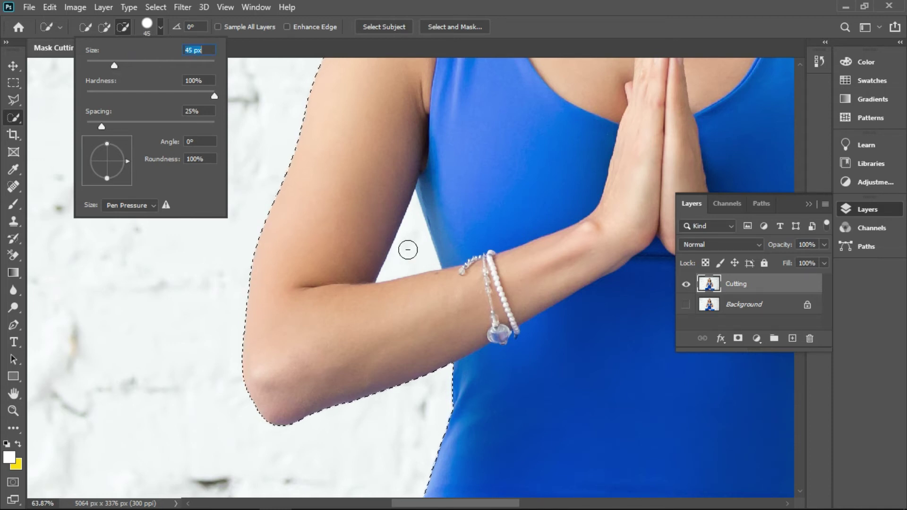
{"action": "left_click", "coordinate": [407, 245]}
{"action": "mouse_move", "coordinate": [409, 255]}
{"action": "left_mouse_down"}
{"action": "mouse_move", "coordinate": [421, 192]}
{"action": "mouse_move", "coordinate": [405, 196]}
{"action": "mouse_move", "coordinate": [366, 284]}
{"action": "left_mouse_up"}
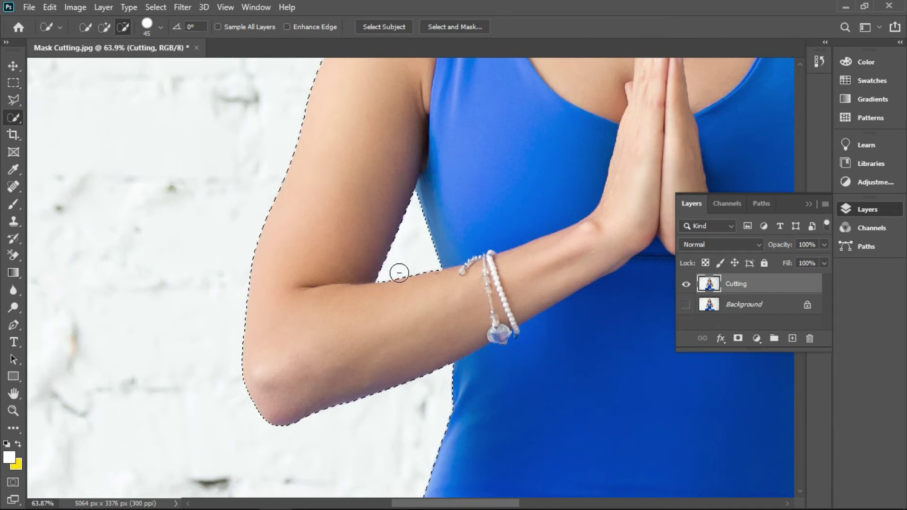
{"action": "key", "text": "z"}
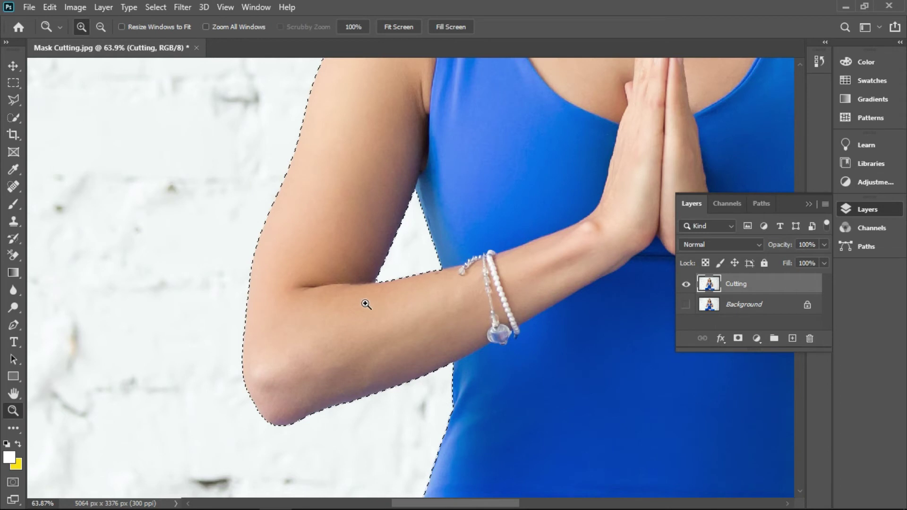
Trim the leftover white sliver at the inner elbow with a 13 px brush.
{"action": "left_click_drag", "start_coordinate": [325, 255], "coordinate": [425, 320]}
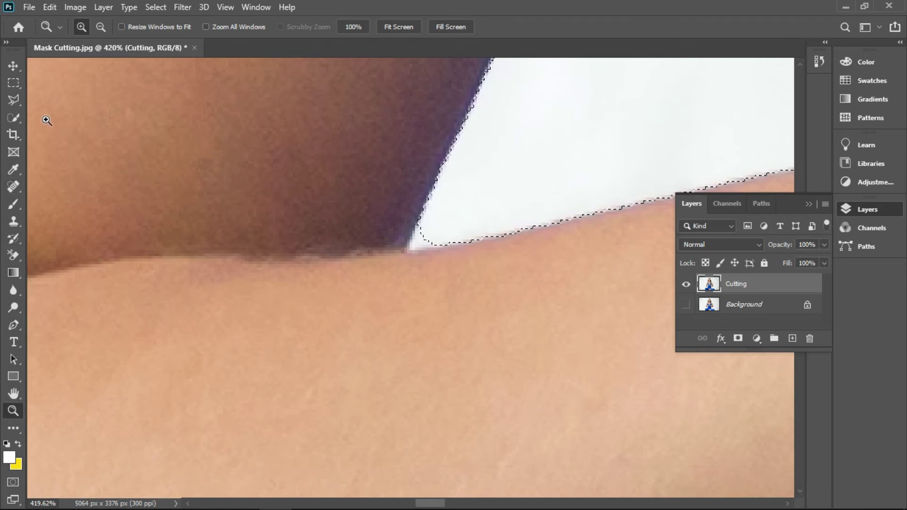
{"action": "left_click", "coordinate": [14, 118]}
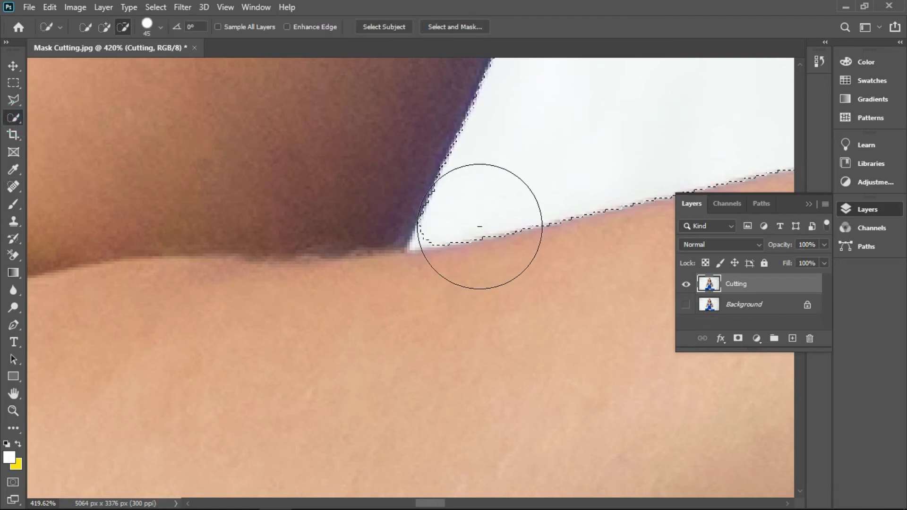
{"action": "left_click", "coordinate": [161, 27]}
{"action": "left_click_drag", "start_coordinate": [119, 65], "coordinate": [94, 66]}
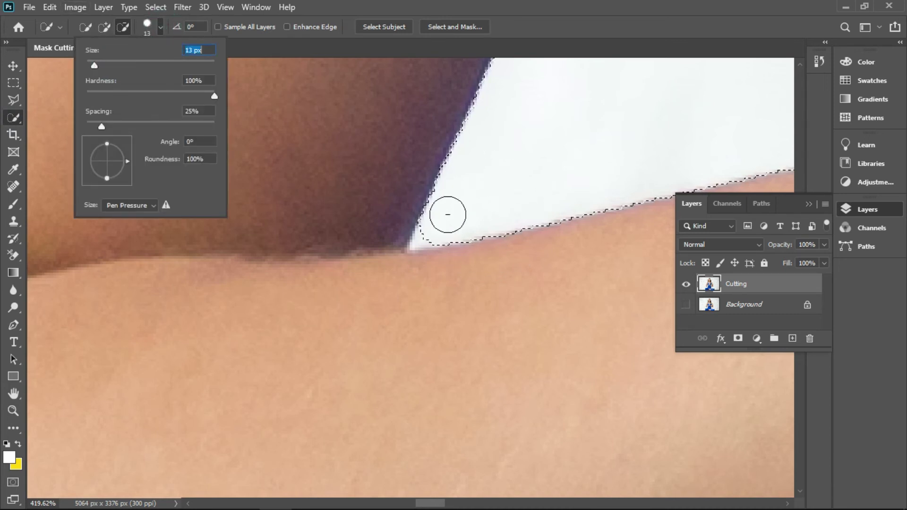
{"action": "left_click", "coordinate": [432, 229]}
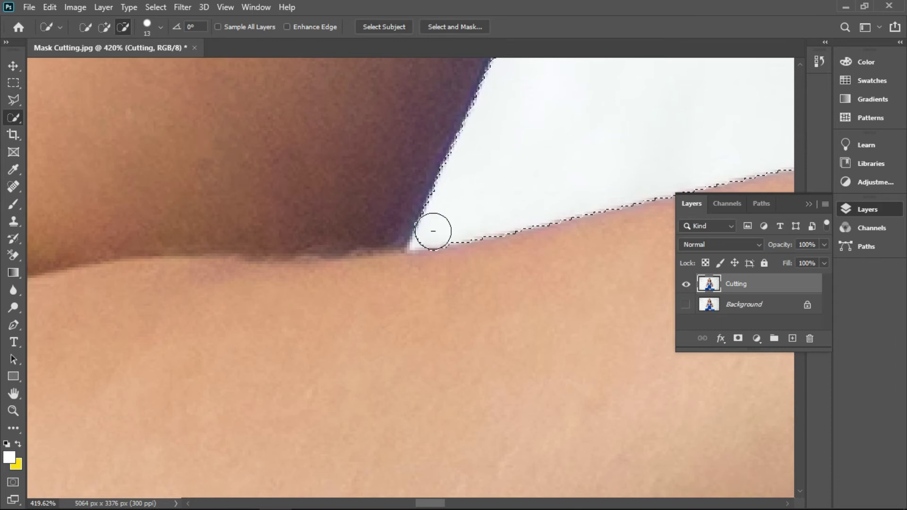
{"action": "left_click", "coordinate": [433, 233]}
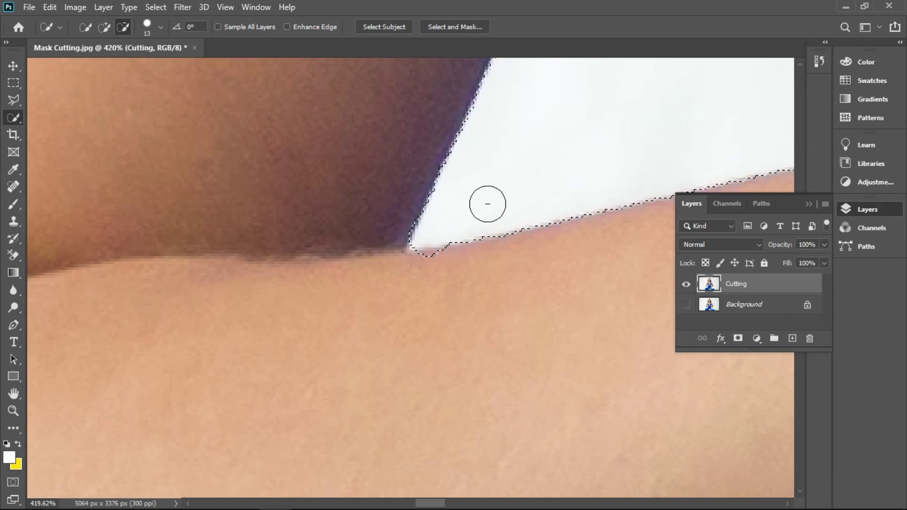
{"action": "key", "text": "ctrl+0"}
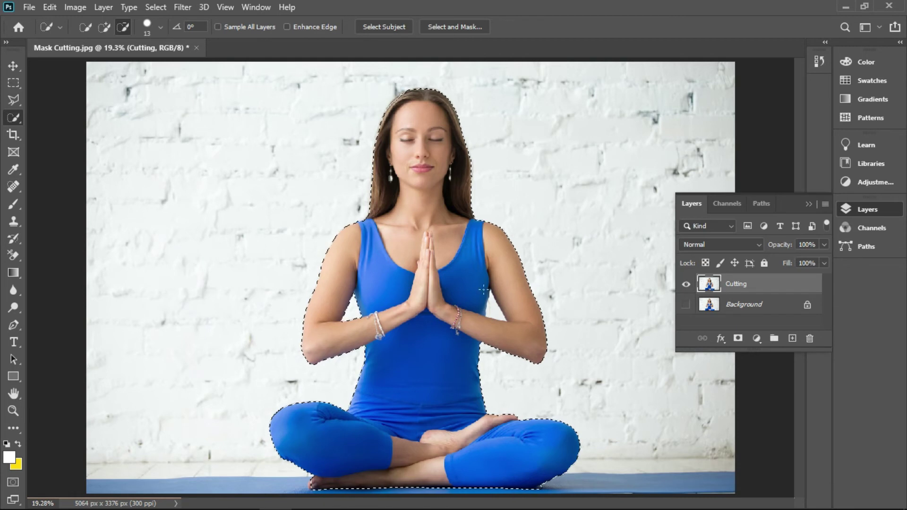
Subtract the wall patch between her torso and right-hand arm using a larger brush.
{"action": "key", "text": "z"}
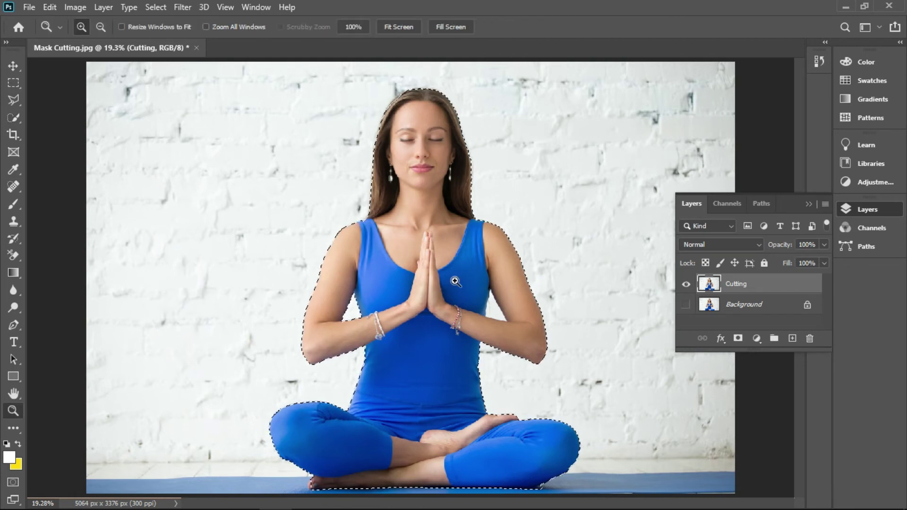
{"action": "left_click_drag", "start_coordinate": [441, 254], "coordinate": [546, 363]}
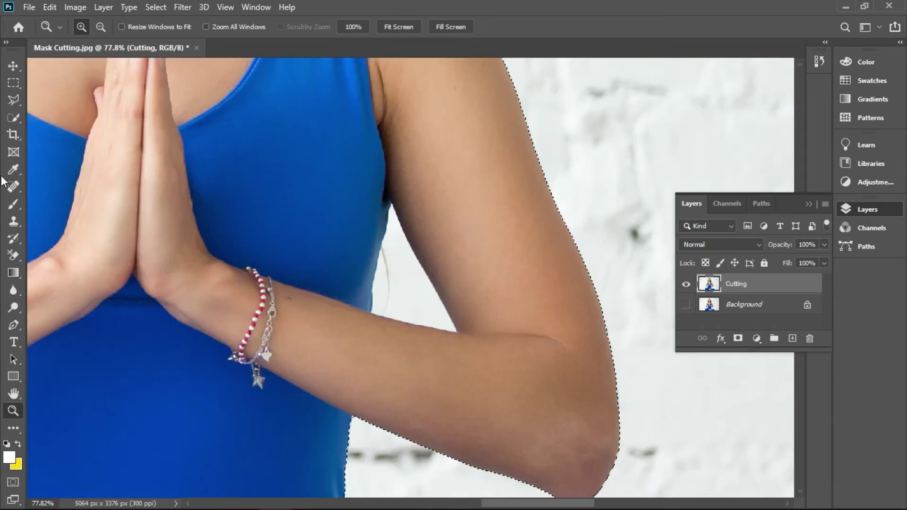
{"action": "left_click", "coordinate": [16, 114]}
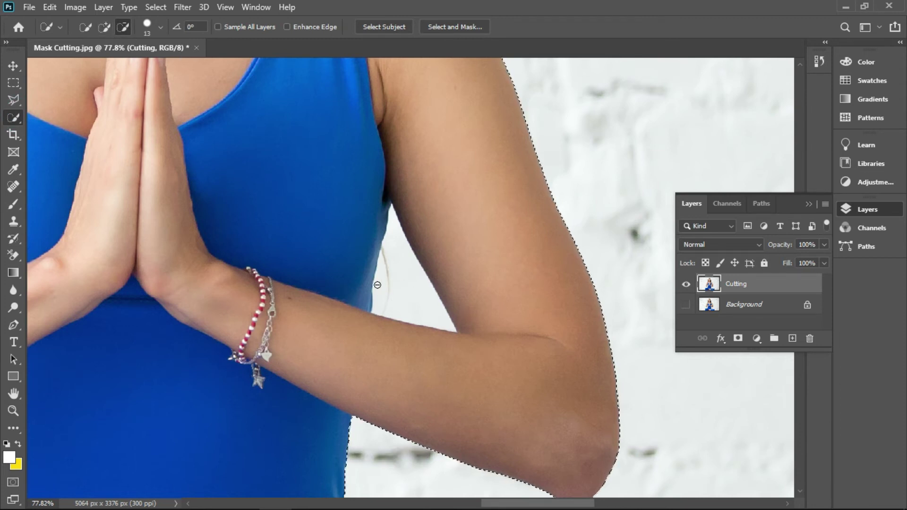
{"action": "left_click", "coordinate": [161, 26]}
{"action": "left_click_drag", "start_coordinate": [95, 63], "coordinate": [126, 64]}
{"action": "left_click", "coordinate": [402, 288]}
{"action": "left_click_drag", "start_coordinate": [405, 288], "coordinate": [414, 325]}
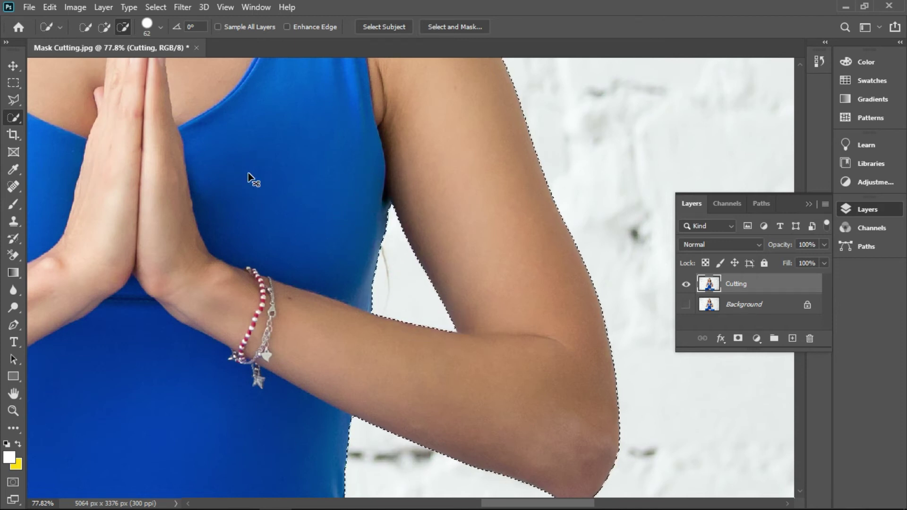
{"action": "key", "text": "ctrl+0"}
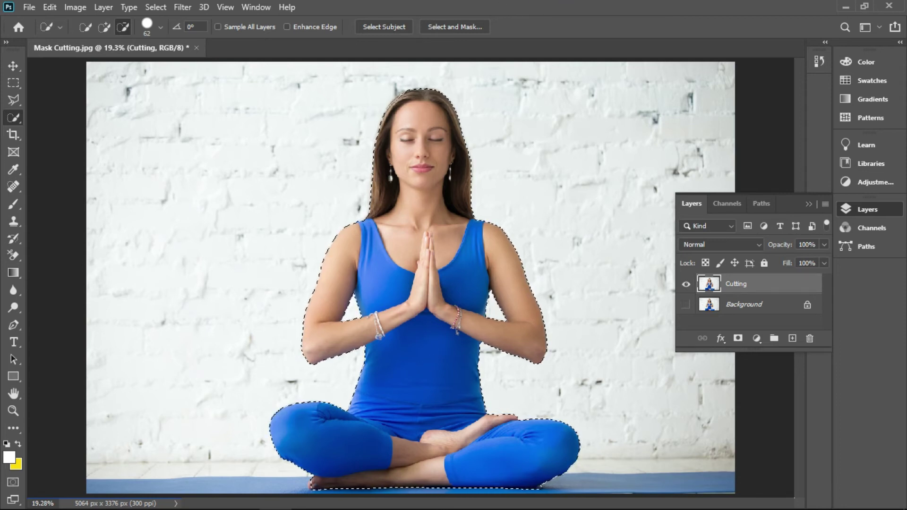
{"action": "key", "text": "z"}
{"action": "left_click_drag", "start_coordinate": [588, 463], "coordinate": [277, 506]}
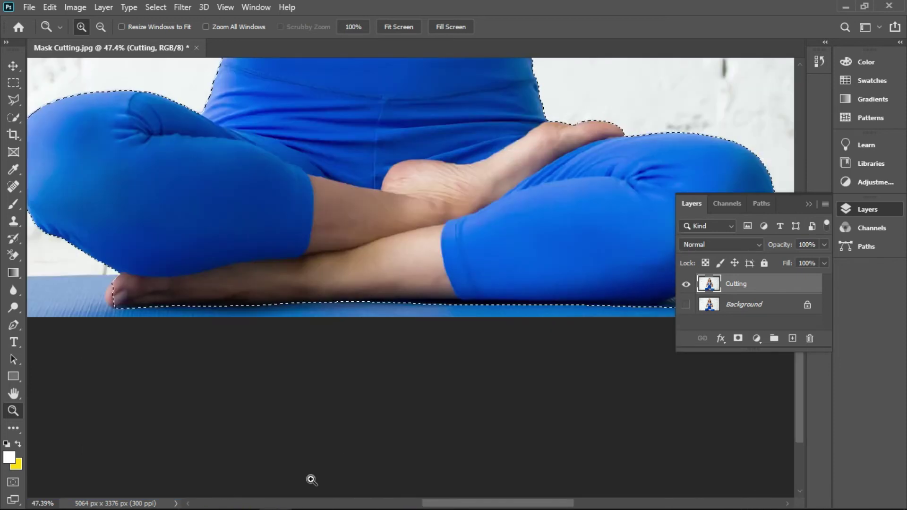
{"action": "left_click", "coordinate": [808, 204]}
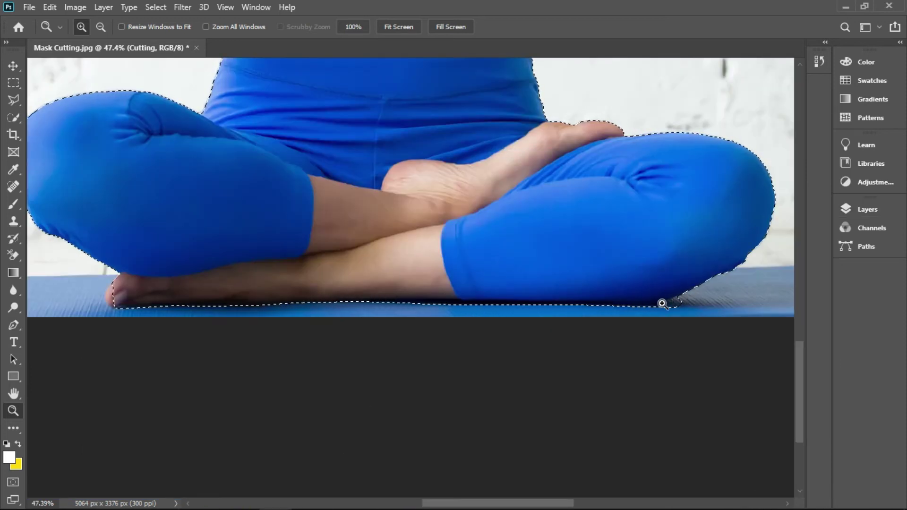
{"action": "left_click", "coordinate": [16, 100]}
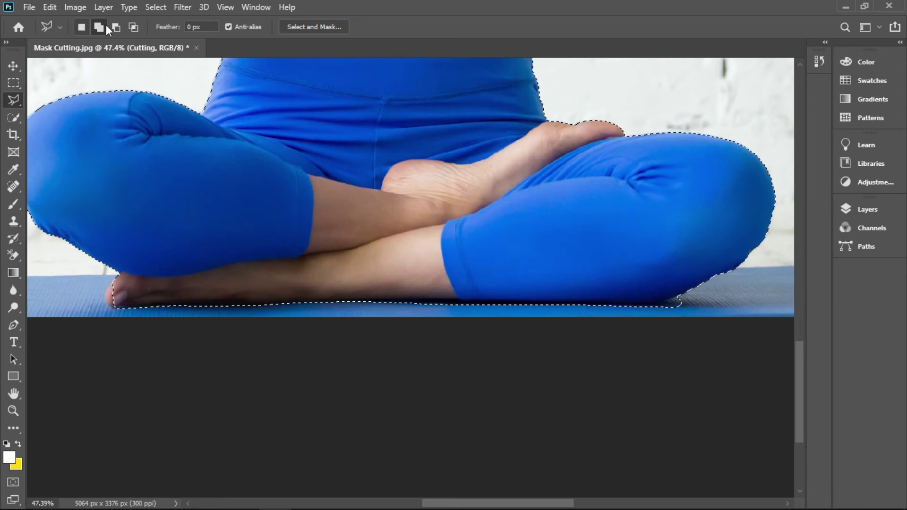
{"action": "left_click", "coordinate": [17, 118]}
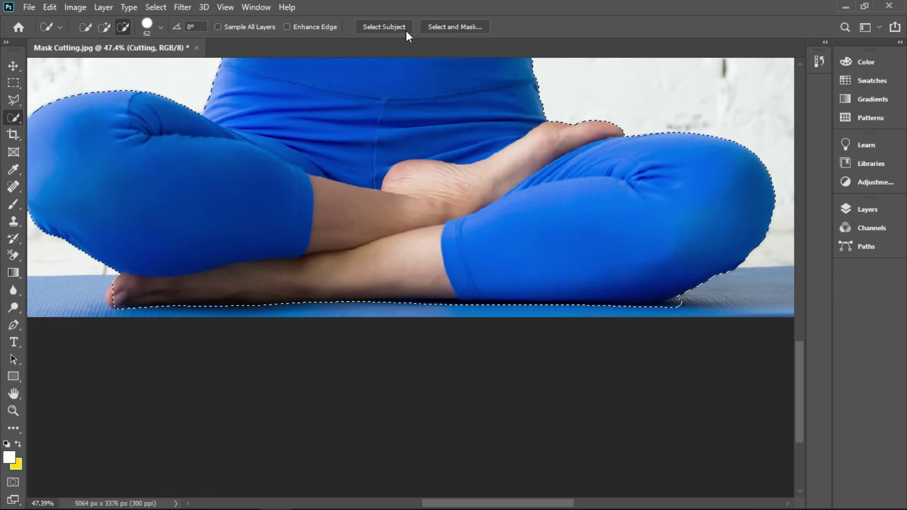
{"action": "left_click", "coordinate": [14, 101]}
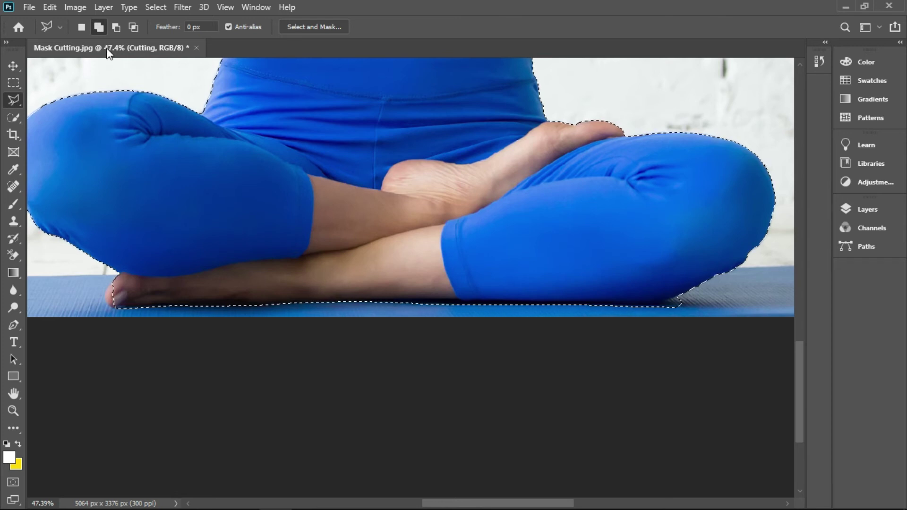
{"action": "key", "text": "z"}
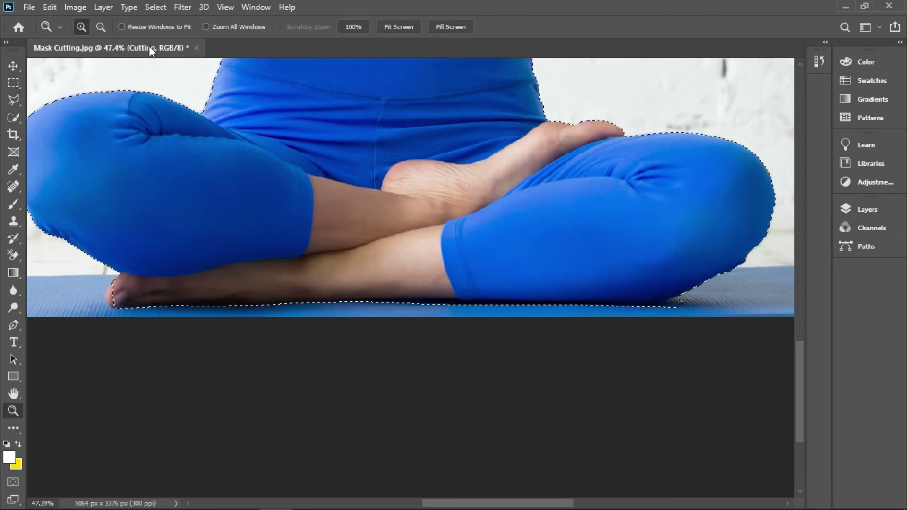
{"action": "left_click", "coordinate": [13, 101]}
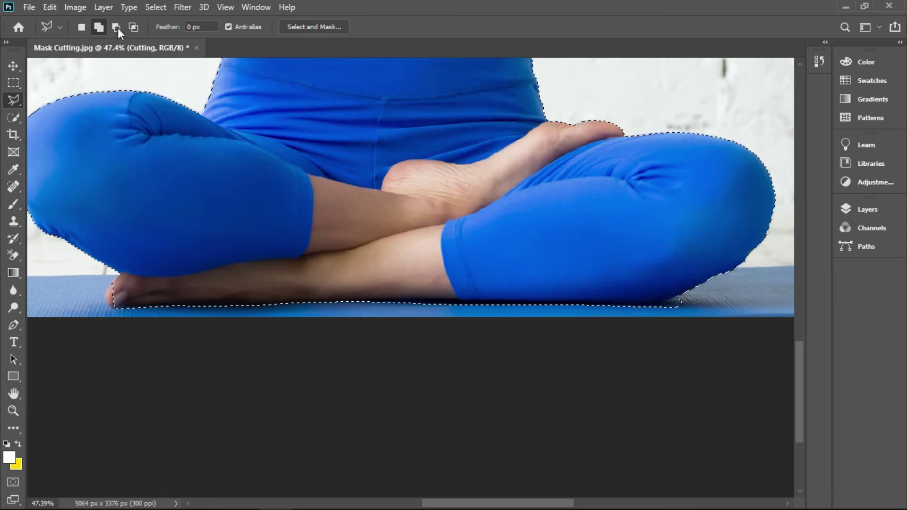
Set the Magnetic Lasso to Subtract from selection.
{"action": "left_click", "coordinate": [82, 27]}
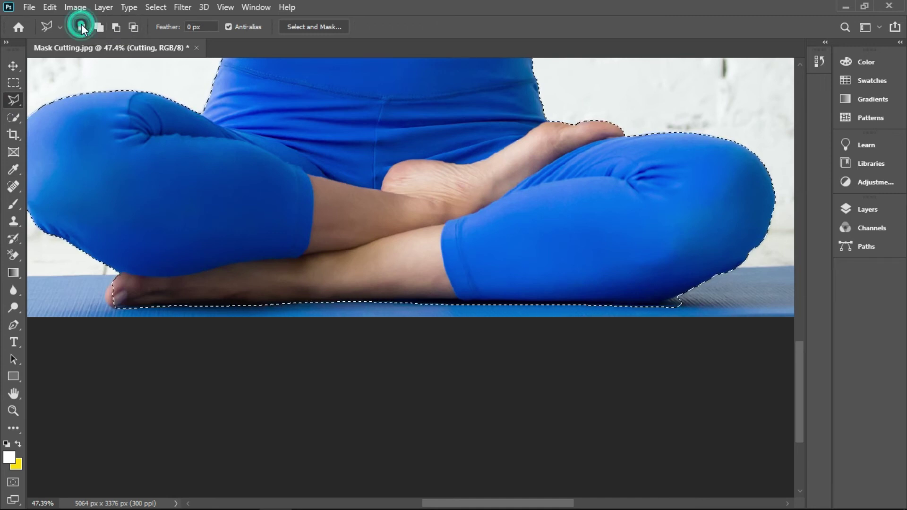
{"action": "left_click", "coordinate": [105, 30]}
{"action": "left_click", "coordinate": [134, 27]}
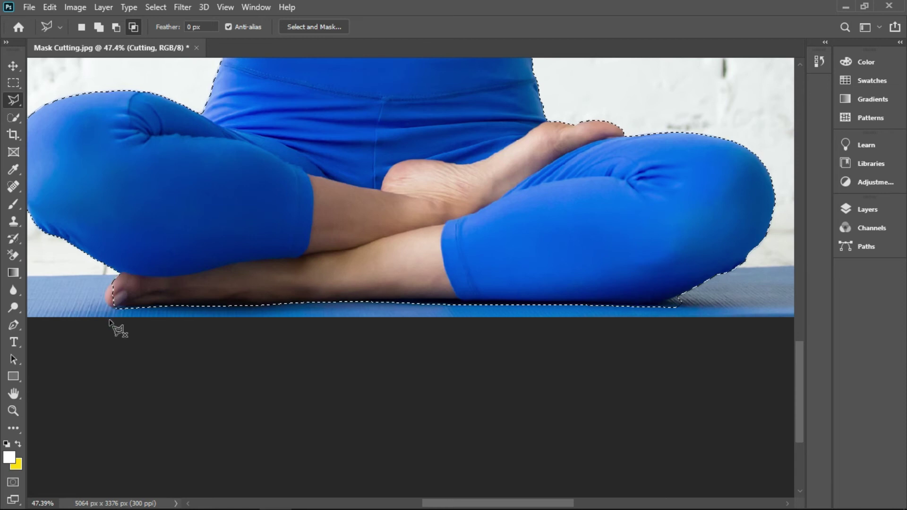
{"action": "left_click", "coordinate": [118, 29]}
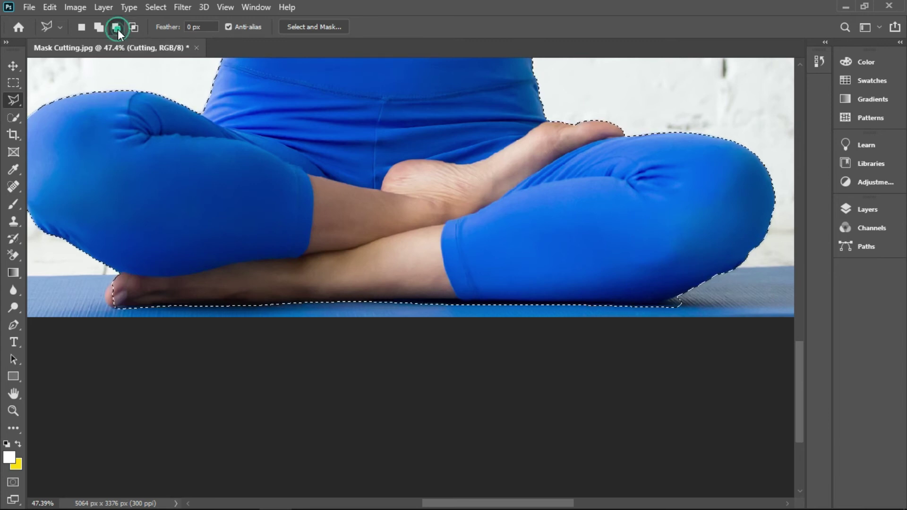
Trace along the legs' underside and loop below to cut out the blue mat strip.
{"action": "left_click", "coordinate": [694, 289]}
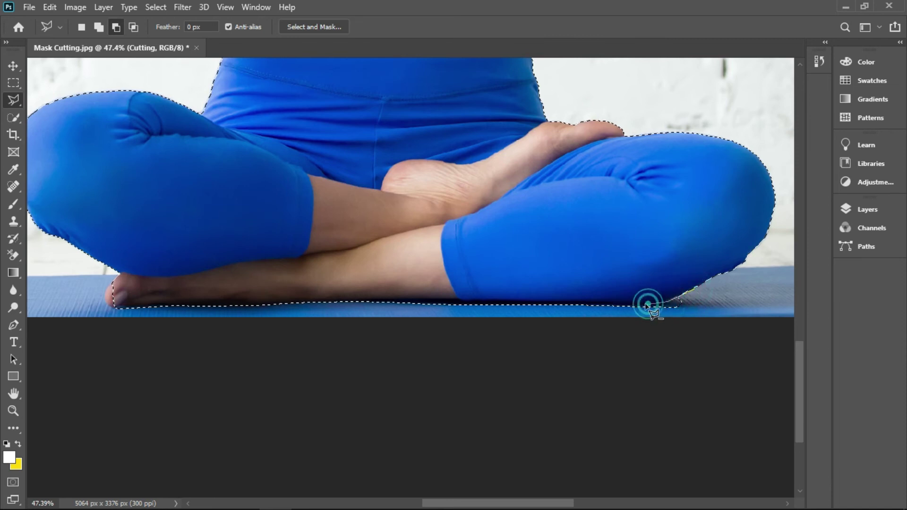
{"action": "left_click", "coordinate": [605, 305]}
{"action": "left_click", "coordinate": [557, 304]}
{"action": "left_click", "coordinate": [494, 304]}
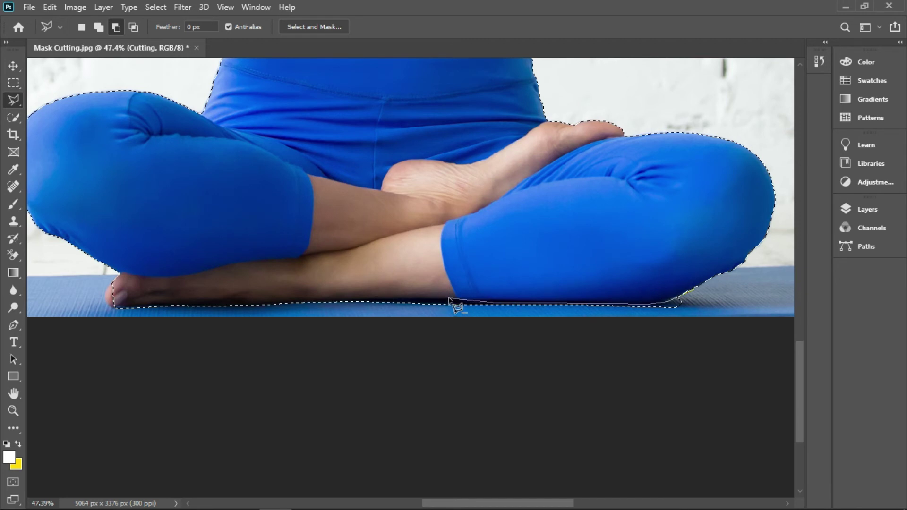
{"action": "left_click", "coordinate": [399, 300]}
{"action": "left_click", "coordinate": [357, 300]}
{"action": "left_click", "coordinate": [298, 302]}
{"action": "left_click", "coordinate": [245, 306]}
{"action": "left_click", "coordinate": [227, 320]}
{"action": "left_click", "coordinate": [258, 349]}
{"action": "left_click", "coordinate": [352, 354]}
{"action": "left_click", "coordinate": [565, 354]}
{"action": "left_click", "coordinate": [708, 311]}
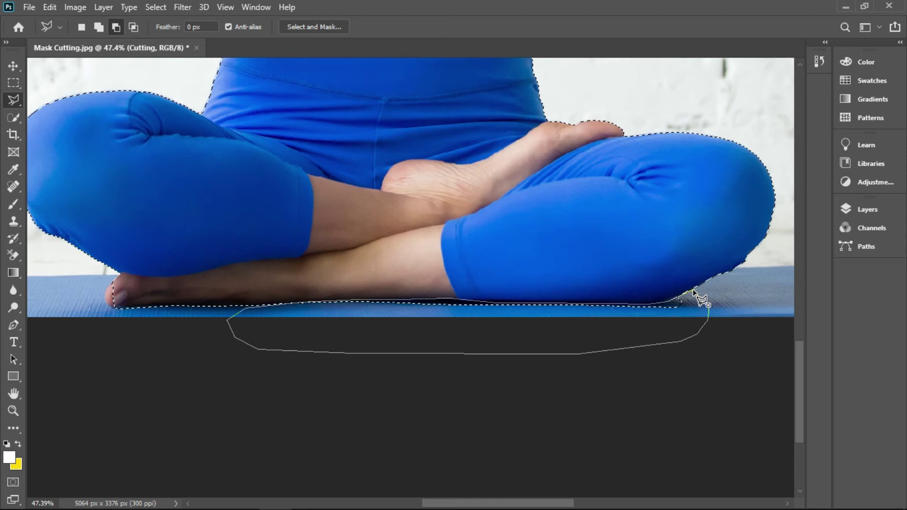
{"action": "left_click", "coordinate": [693, 291]}
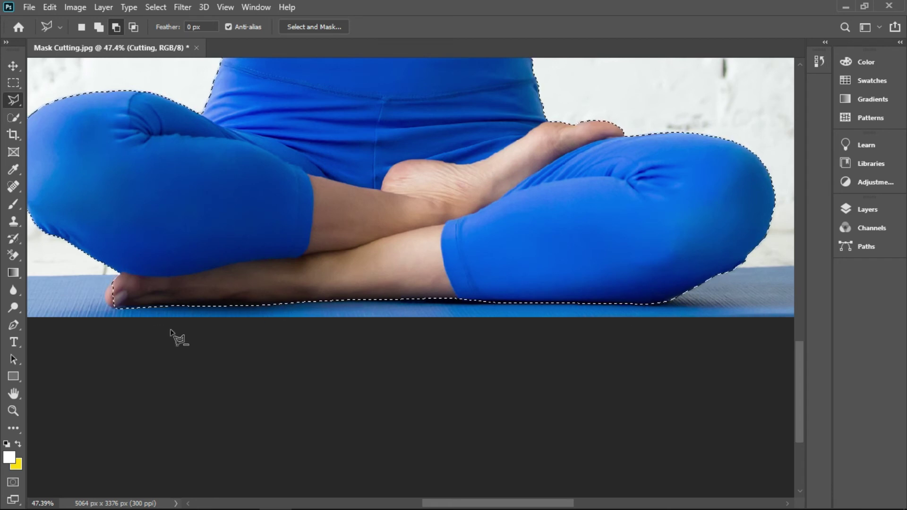
Zoom in closely on her left toes at the lower left.
{"action": "key", "text": "z"}
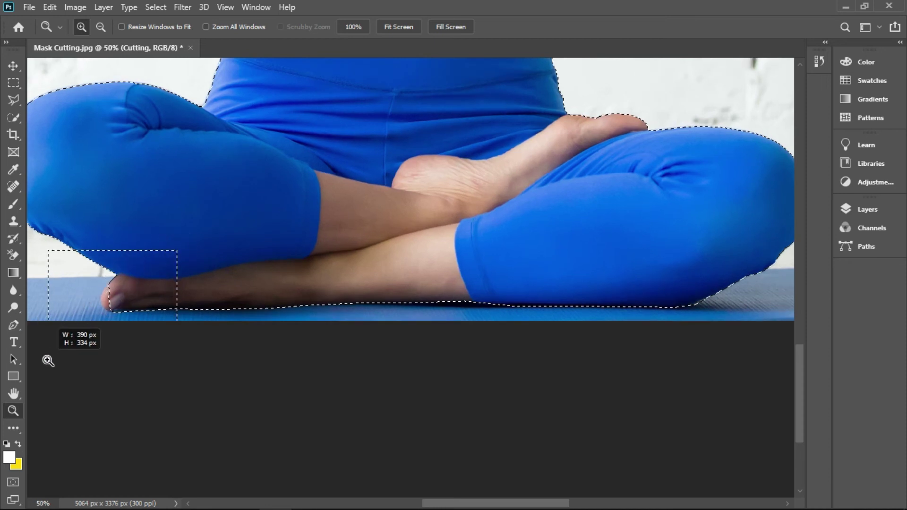
{"action": "left_click_drag", "start_coordinate": [177, 249], "coordinate": [45, 361]}
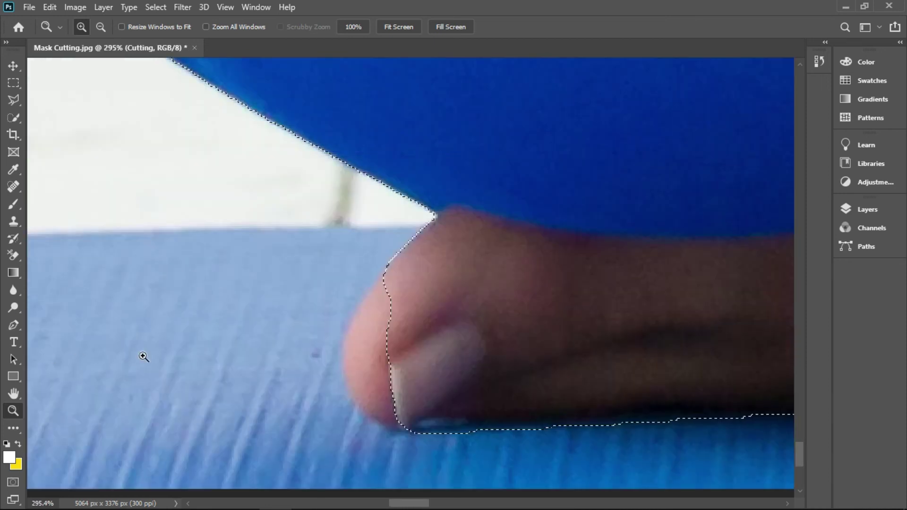
{"action": "left_click", "coordinate": [16, 100]}
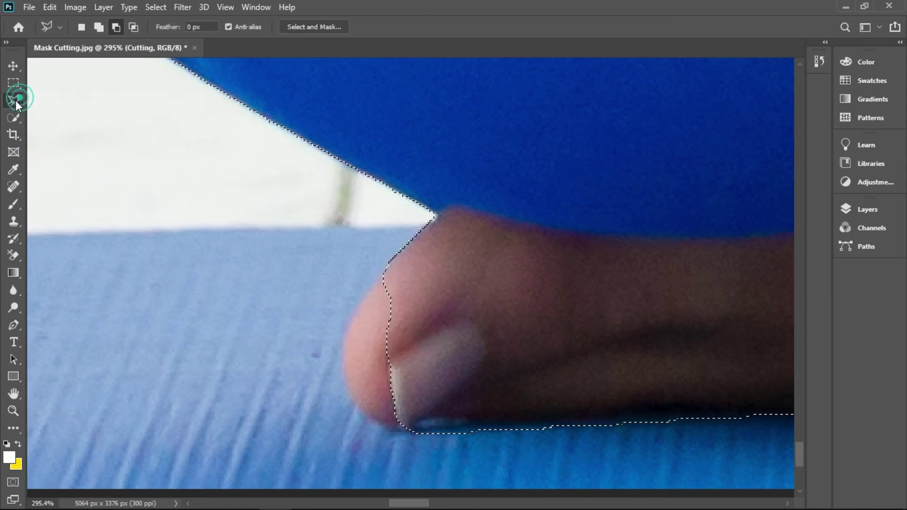
In Add to selection mode, trace down the outer edge of the fingertip.
{"action": "left_click", "coordinate": [102, 26]}
{"action": "left_click", "coordinate": [434, 218]}
{"action": "left_click", "coordinate": [393, 258]}
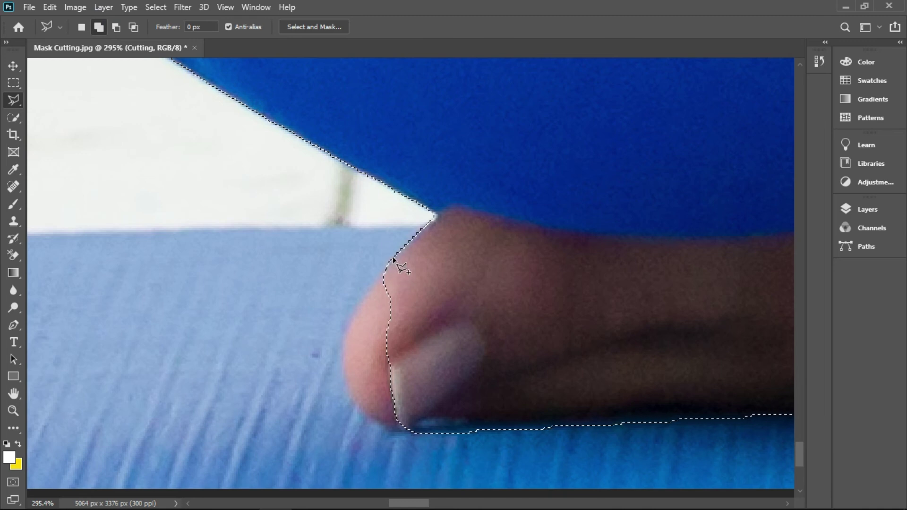
{"action": "left_click", "coordinate": [350, 326]}
{"action": "left_click", "coordinate": [348, 364]}
{"action": "left_click", "coordinate": [365, 415]}
Trace back up around the fingernail and close the outline to add the fingertip.
{"action": "left_click", "coordinate": [403, 431]}
{"action": "left_click", "coordinate": [438, 431]}
{"action": "left_click", "coordinate": [454, 399]}
{"action": "left_click", "coordinate": [439, 331]}
{"action": "left_click", "coordinate": [419, 293]}
{"action": "left_click", "coordinate": [399, 267]}
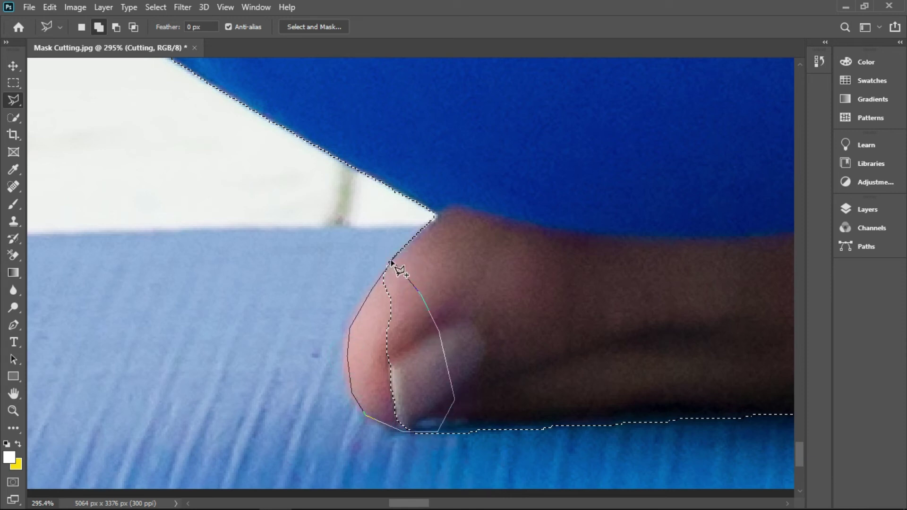
{"action": "left_click", "coordinate": [391, 258]}
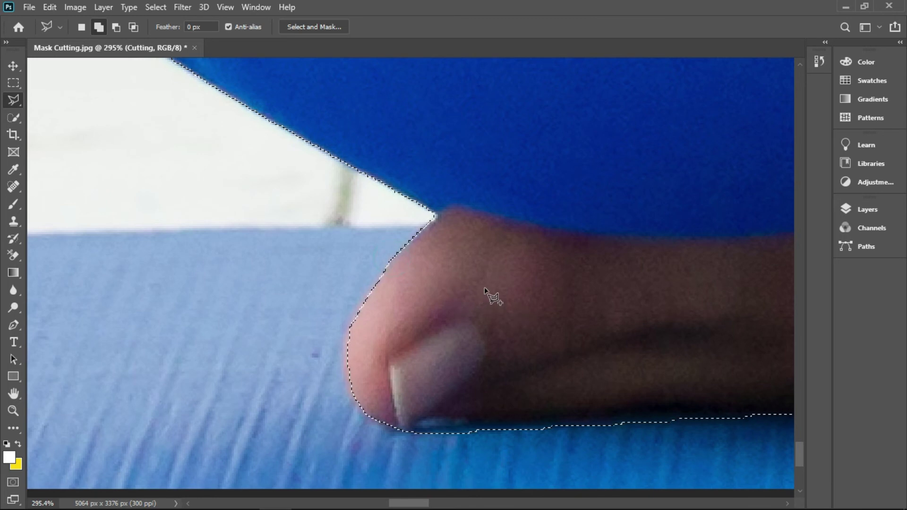
{"action": "key", "text": "ctrl+0"}
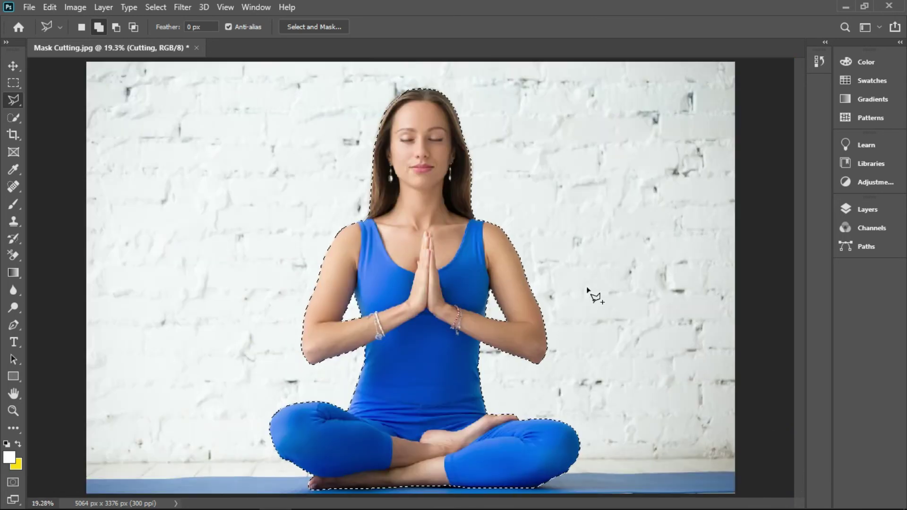
Show the Layers panel, with the Cutting layer above the locked Background.
{"action": "left_click", "coordinate": [873, 209]}
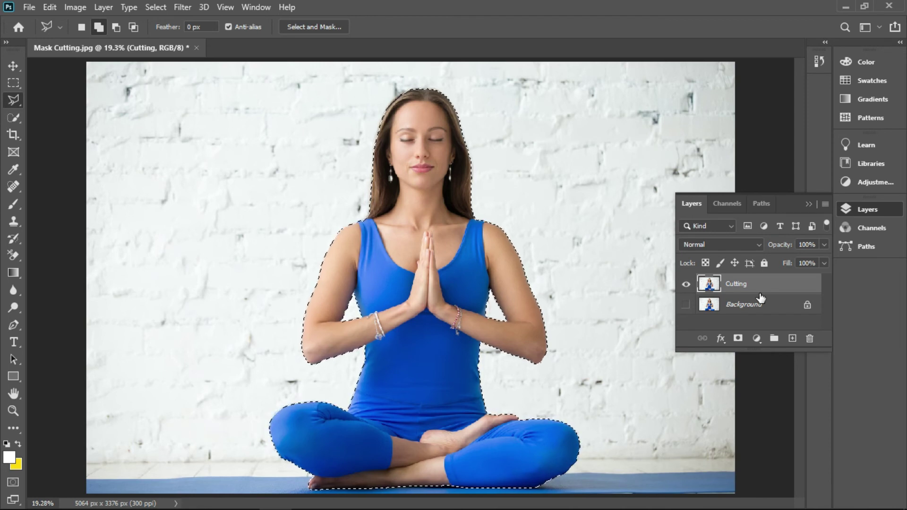
Mask the Cutting layer from the selection to hide the brick wall, and show the mask's Properties.
{"action": "left_click", "coordinate": [737, 339]}
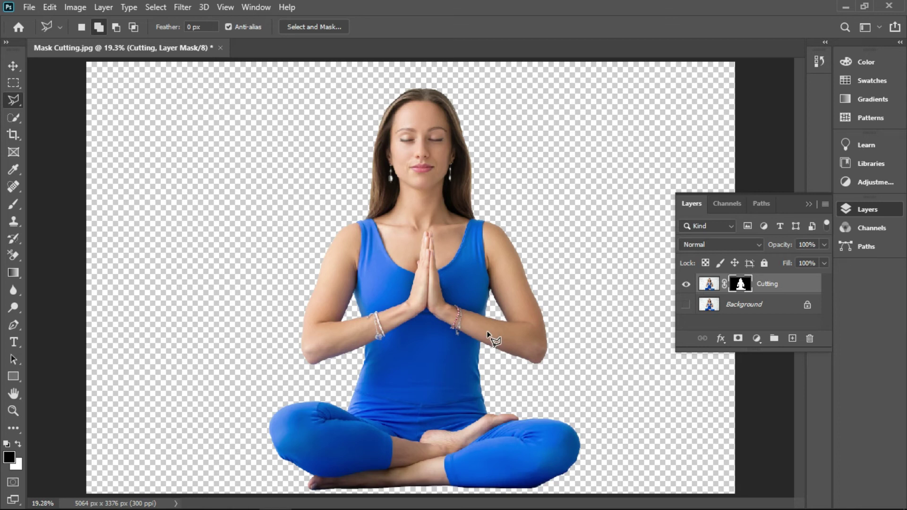
{"action": "double_click", "coordinate": [745, 285]}
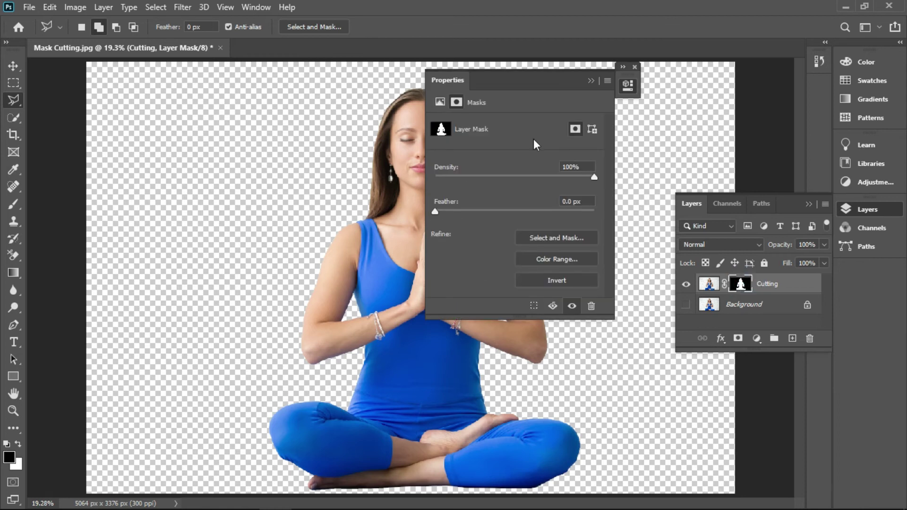
{"action": "mouse_move", "coordinate": [521, 81]}
{"action": "left_mouse_down"}
{"action": "mouse_move", "coordinate": [696, 171]}
{"action": "mouse_move", "coordinate": [727, 174]}
{"action": "mouse_move", "coordinate": [713, 173]}
{"action": "left_mouse_up"}
{"action": "key", "text": "z"}
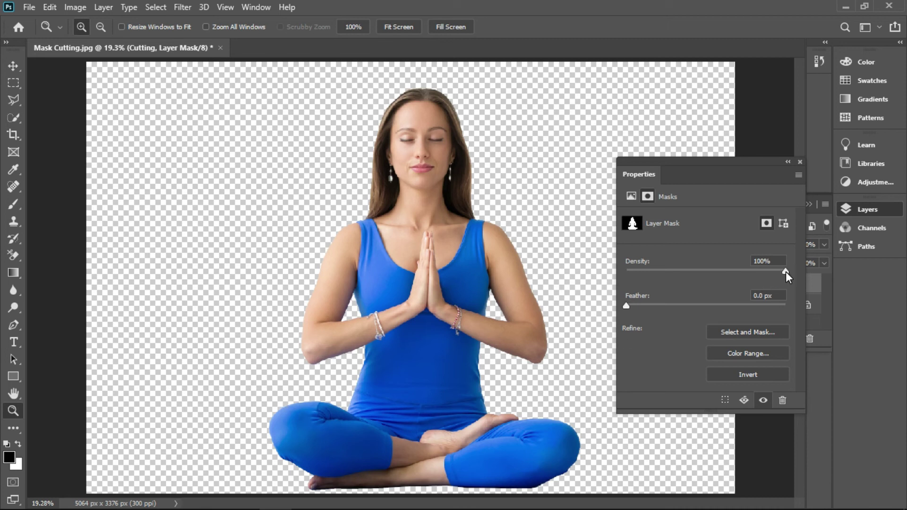
{"action": "left_click_drag", "start_coordinate": [776, 271], "coordinate": [623, 269]}
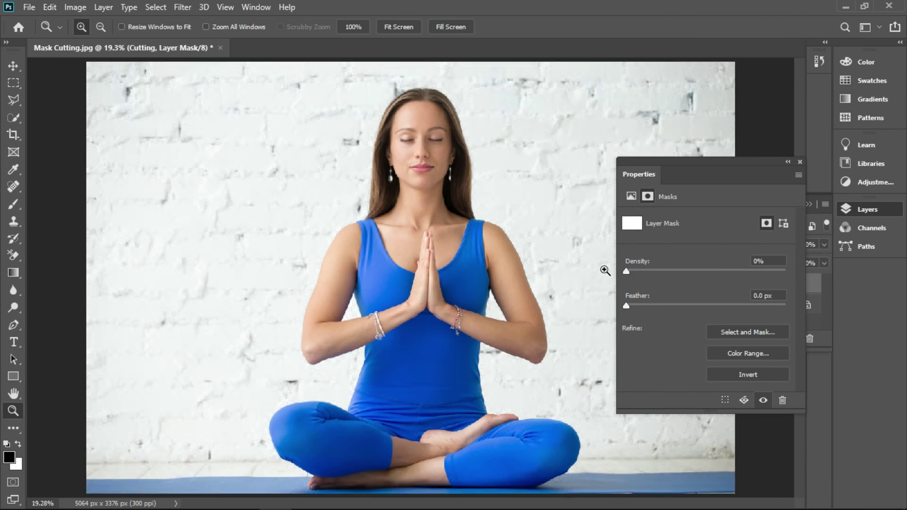
{"action": "left_click_drag", "start_coordinate": [625, 271], "coordinate": [795, 272]}
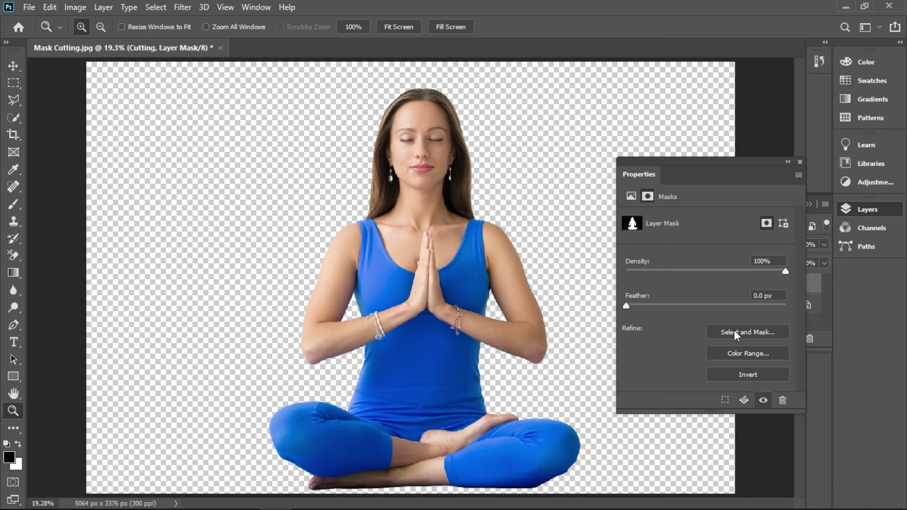
{"action": "left_click_drag", "start_coordinate": [462, 193], "coordinate": [544, 243]}
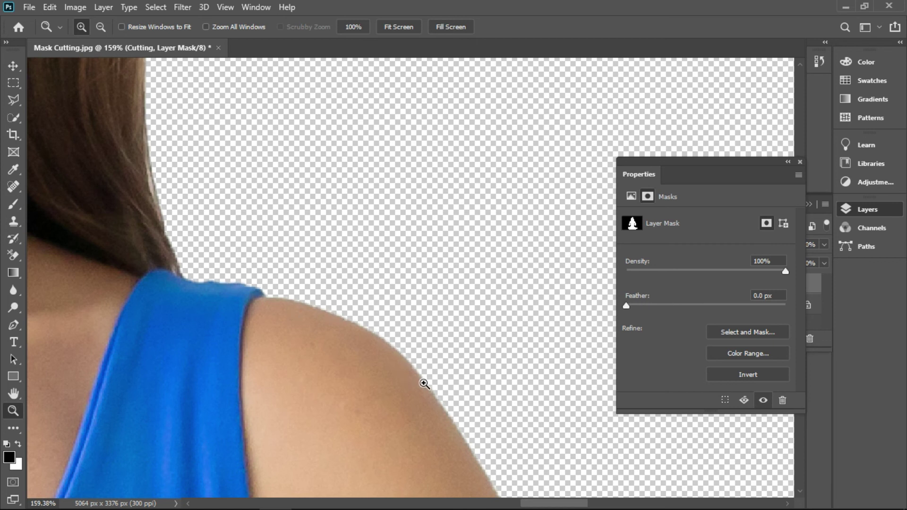
Test a 30 px feather on the Cutting layer's mask and view the whole image.
{"action": "left_click", "coordinate": [778, 294]}
{"action": "type", "text": "30"}
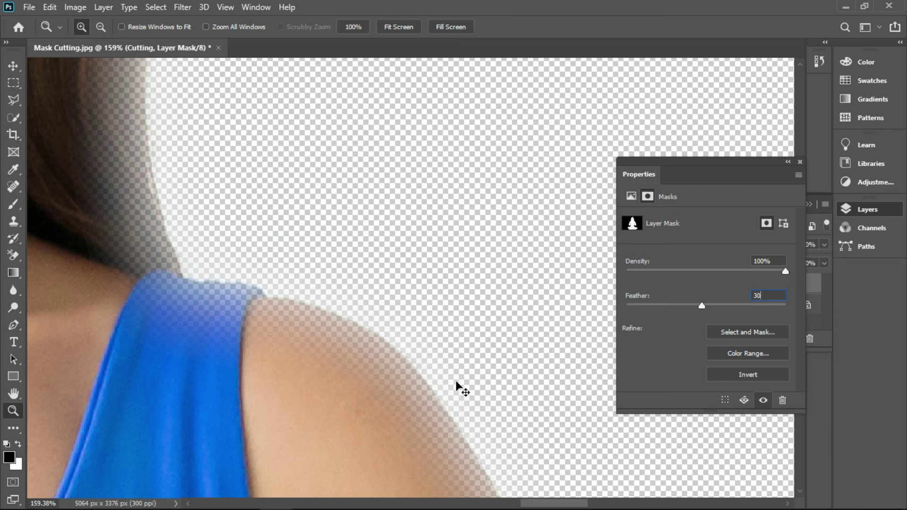
{"action": "key", "text": "ctrl+0"}
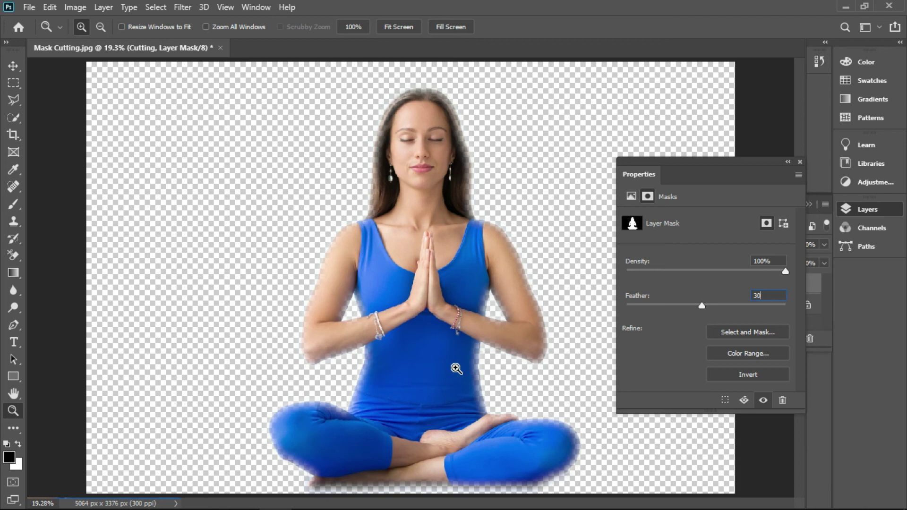
Change the mask feather to 2 px and inspect the softened shoulder edge up close.
{"action": "left_click", "coordinate": [774, 296]}
{"action": "type", "text": "2"}
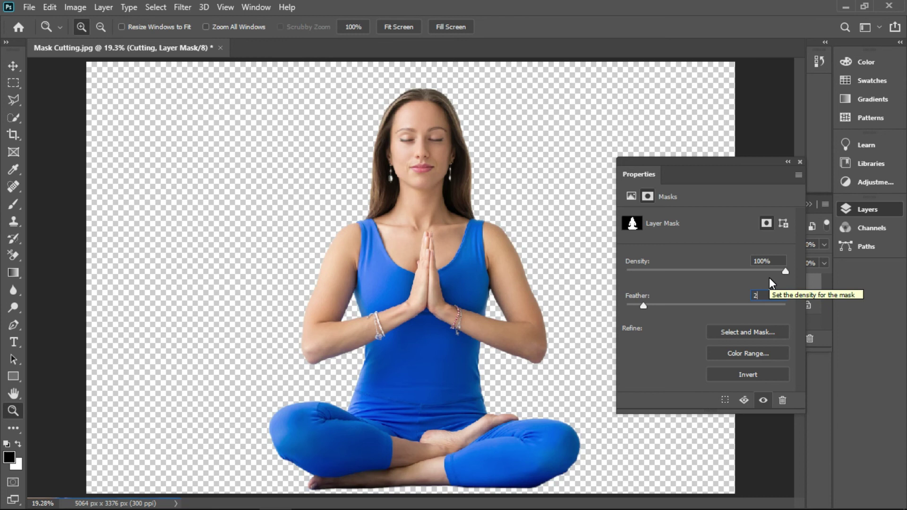
{"action": "left_click", "coordinate": [474, 205]}
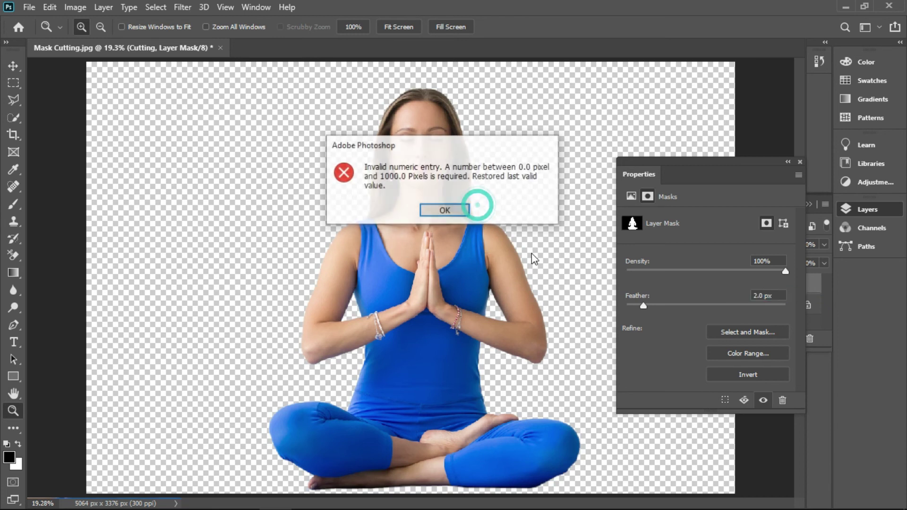
{"action": "left_click", "coordinate": [458, 208]}
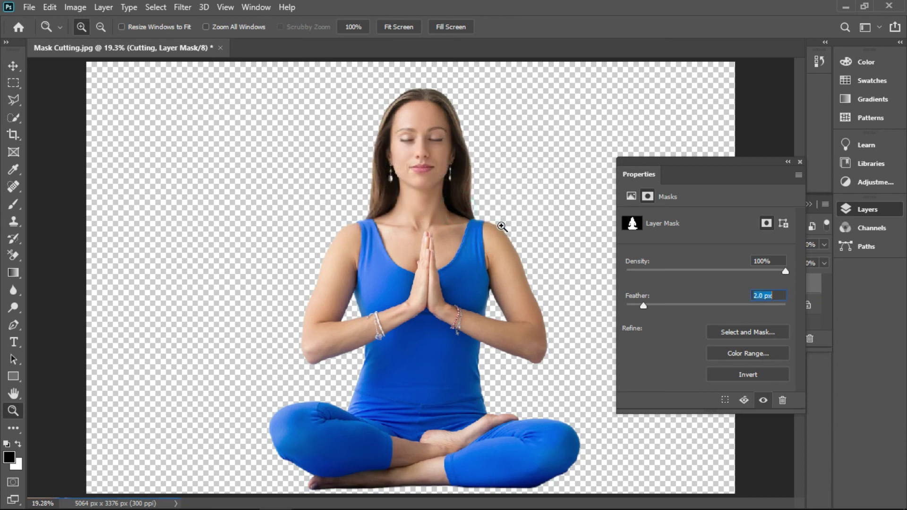
{"action": "left_click", "coordinate": [501, 225]}
{"action": "left_click", "coordinate": [484, 216]}
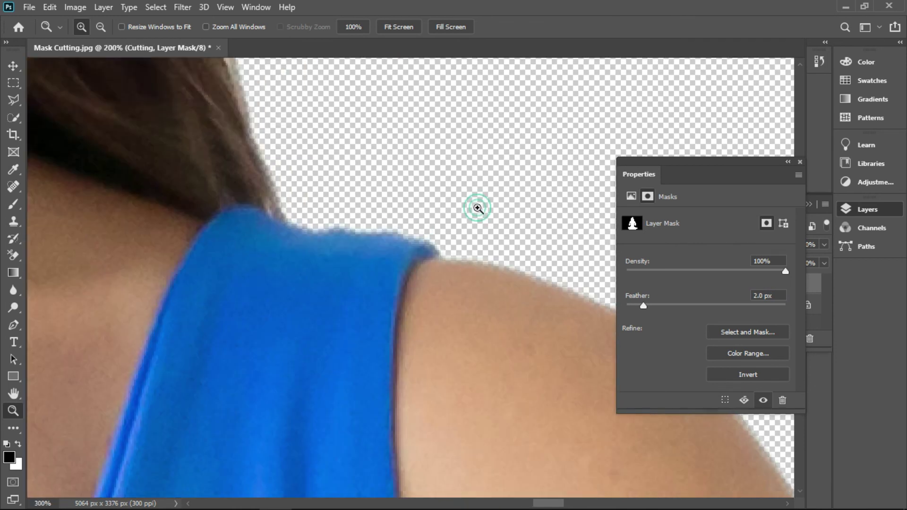
{"action": "left_click", "coordinate": [475, 212]}
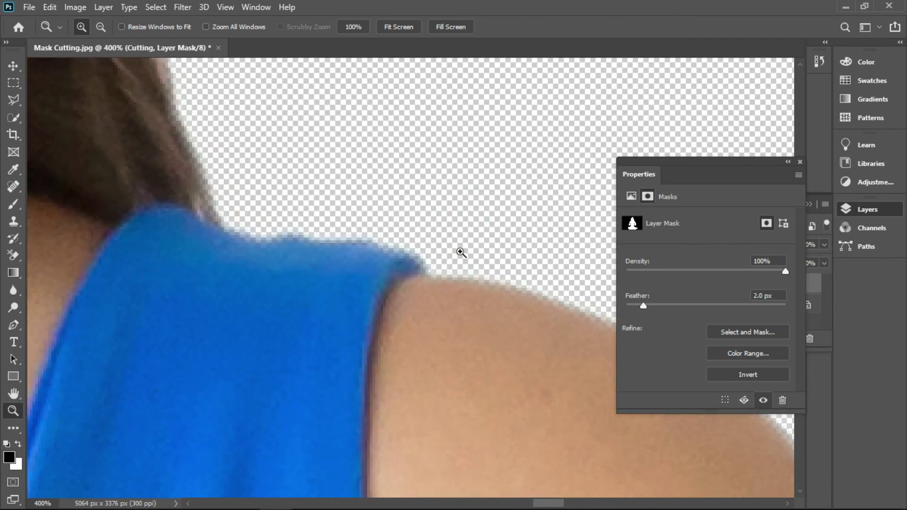
{"action": "key", "text": "ctrl+0"}
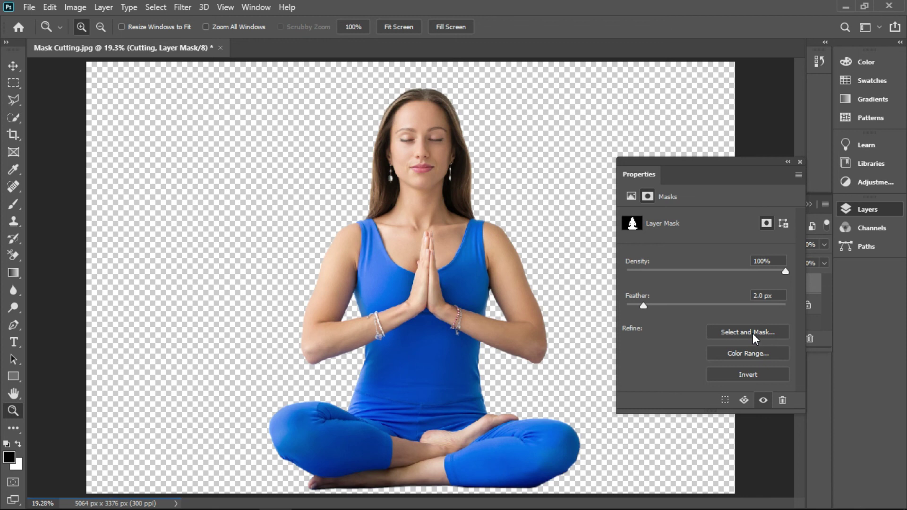
Open Select and Mask on the Cutting layer's mask and inspect the shoulder and arm edges.
{"action": "left_click", "coordinate": [752, 332]}
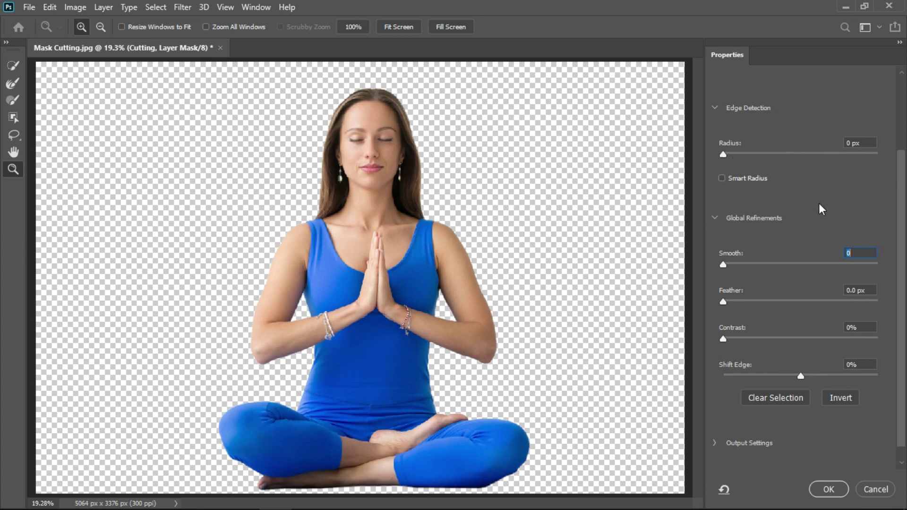
{"action": "left_click_drag", "start_coordinate": [414, 206], "coordinate": [496, 264]}
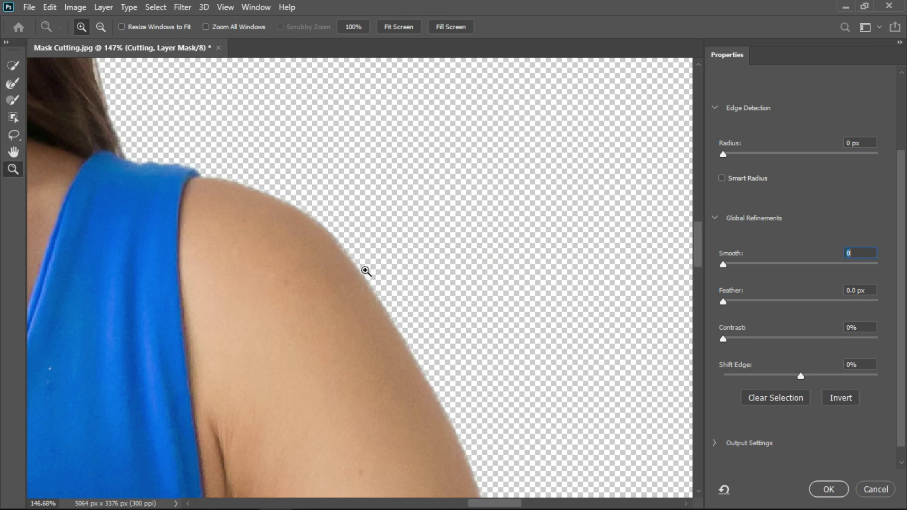
{"action": "key", "text": "ctrl+0"}
{"action": "mouse_move", "coordinate": [283, 203]}
{"action": "left_mouse_down"}
{"action": "mouse_move", "coordinate": [340, 213]}
{"action": "mouse_move", "coordinate": [334, 231]}
{"action": "left_mouse_up"}
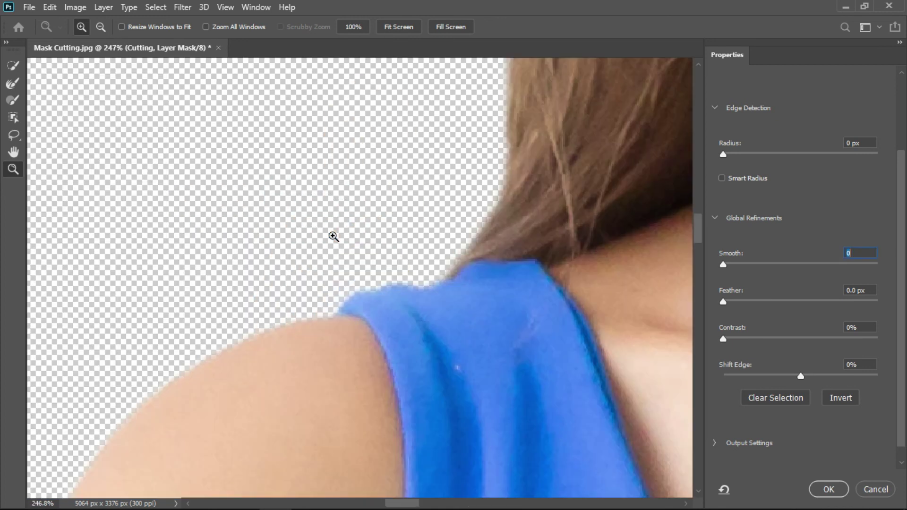
{"action": "left_click_drag", "start_coordinate": [324, 336], "coordinate": [370, 227]}
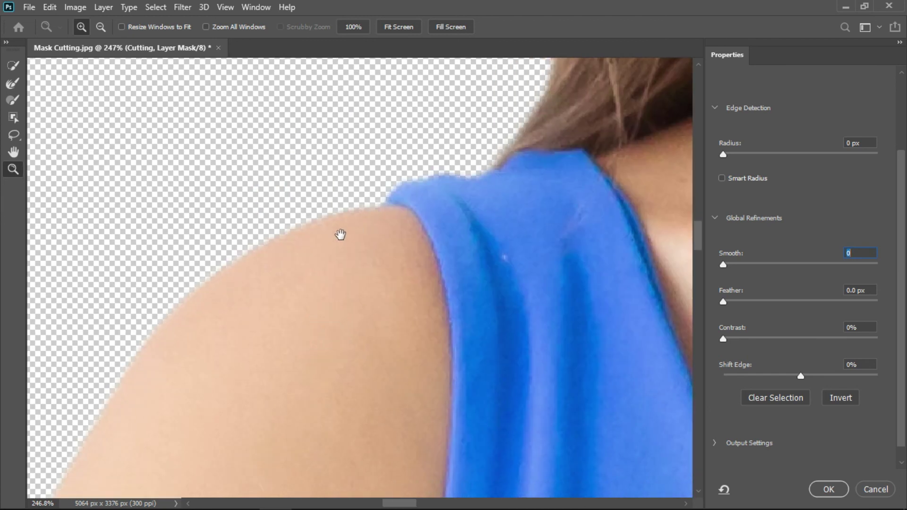
{"action": "left_click_drag", "start_coordinate": [250, 359], "coordinate": [422, 267]}
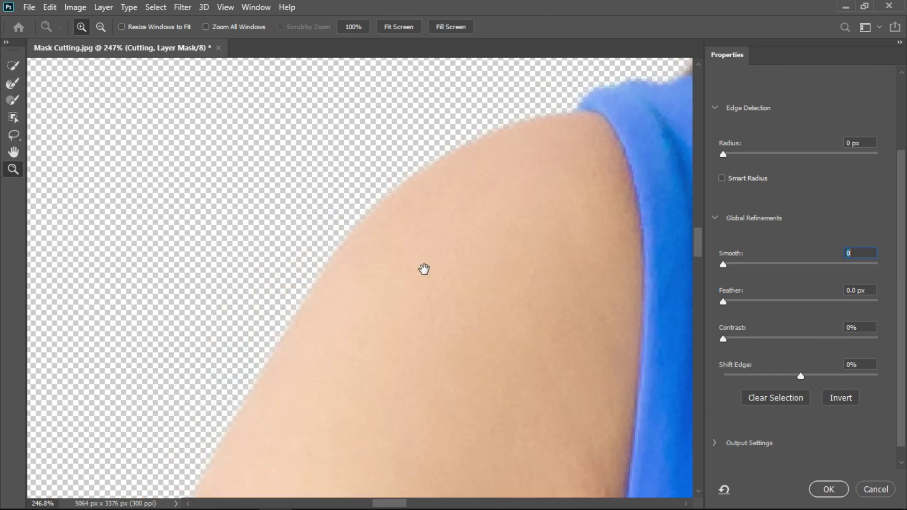
{"action": "key", "text": "ctrl+0"}
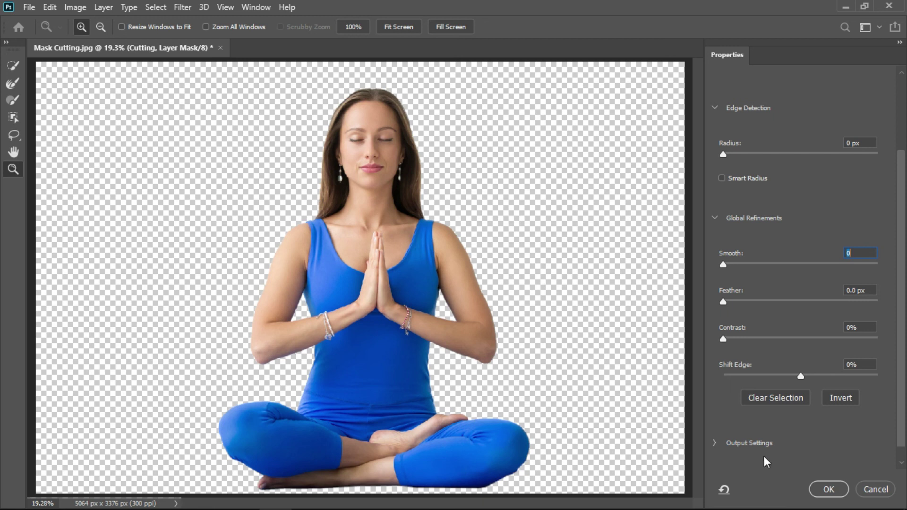
Accept the Select and Mask settings unchanged, with all refinement values at zero.
{"action": "left_click", "coordinate": [823, 492]}
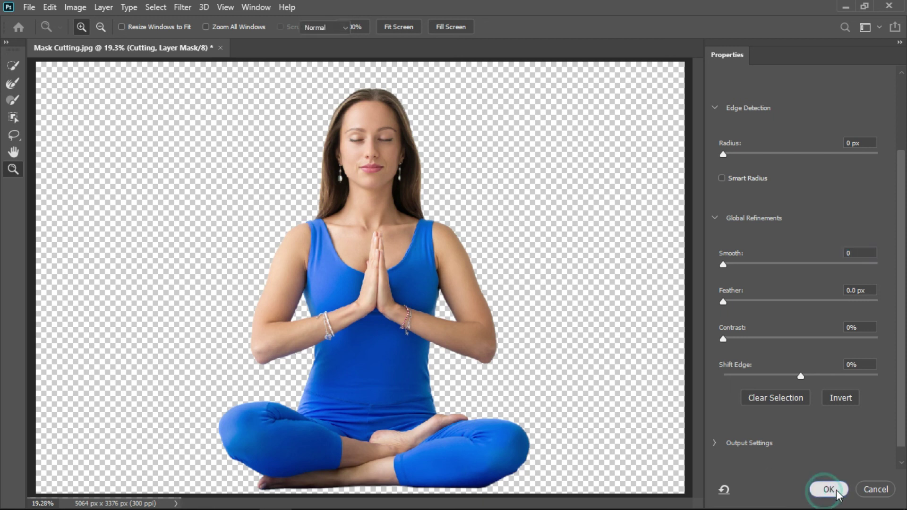